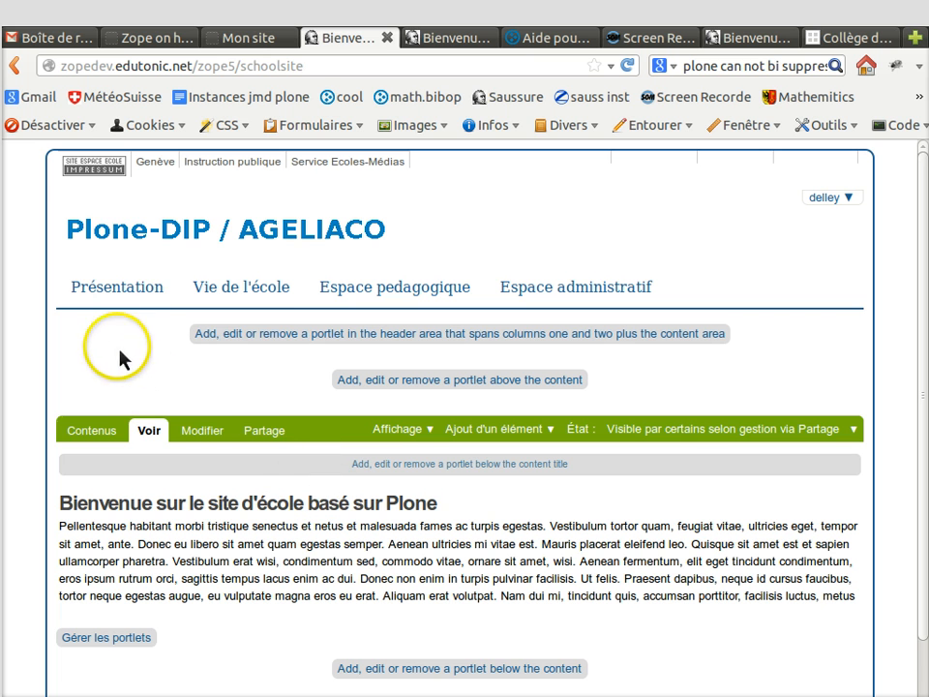
Open the Liens institutionnels page of the Présentation section.
{"action": "mouse_move", "coordinate": [121, 302]}
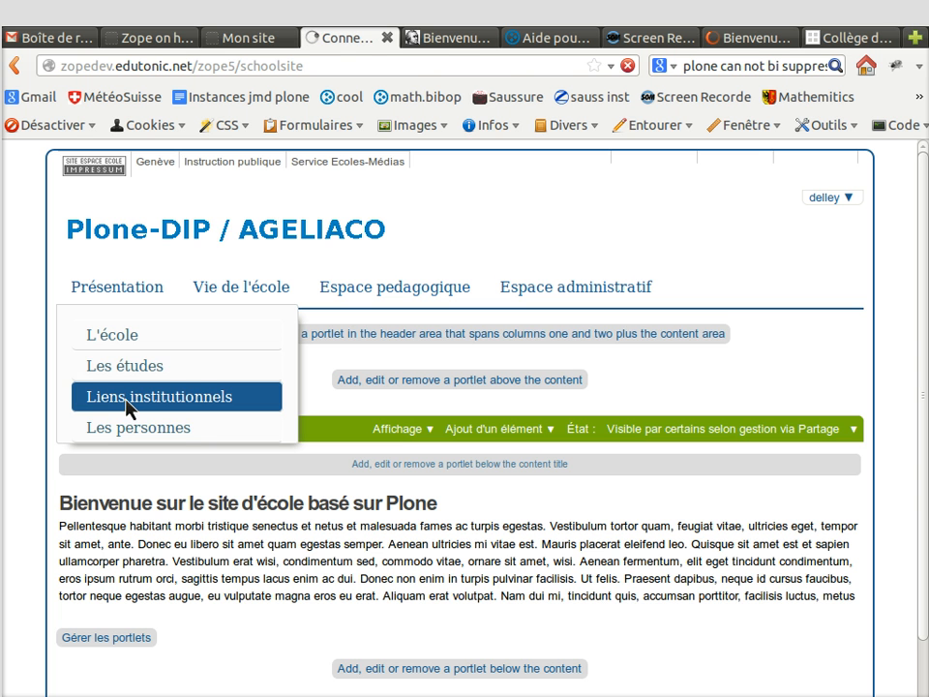
{"action": "left_click", "coordinate": [154, 405]}
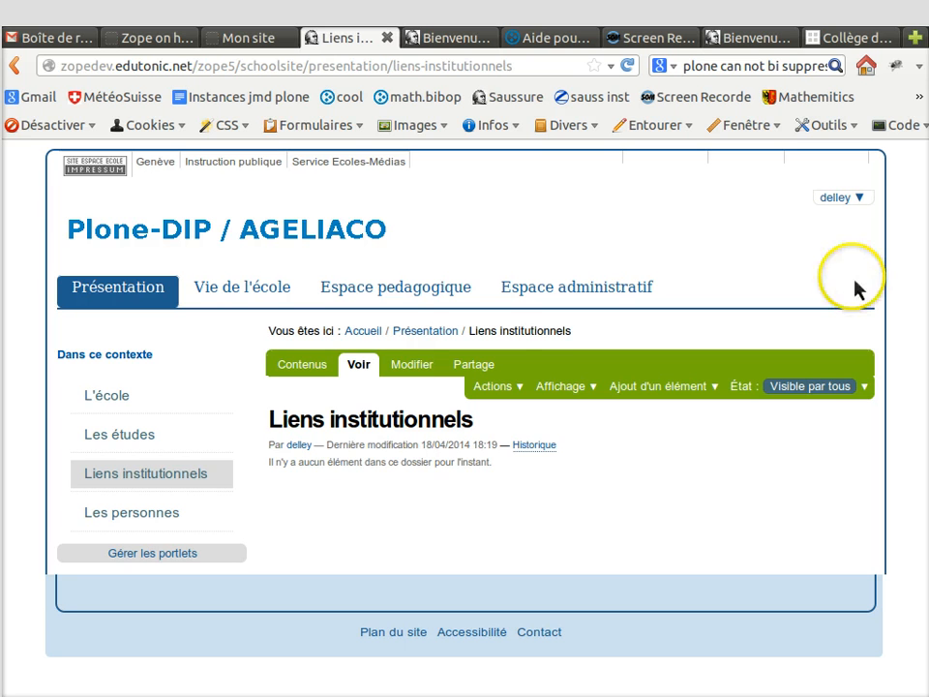
Examine the site configuration's installed modules for ContentWellPortlets, and return to the Liens institutionnels page.
{"action": "left_click", "coordinate": [857, 197]}
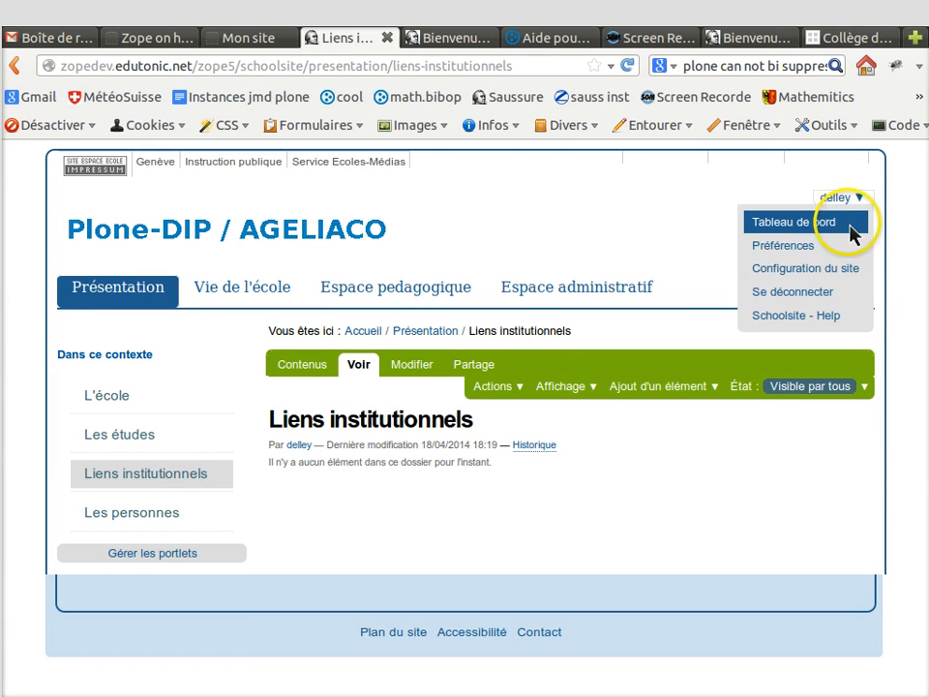
{"action": "left_click", "coordinate": [822, 274]}
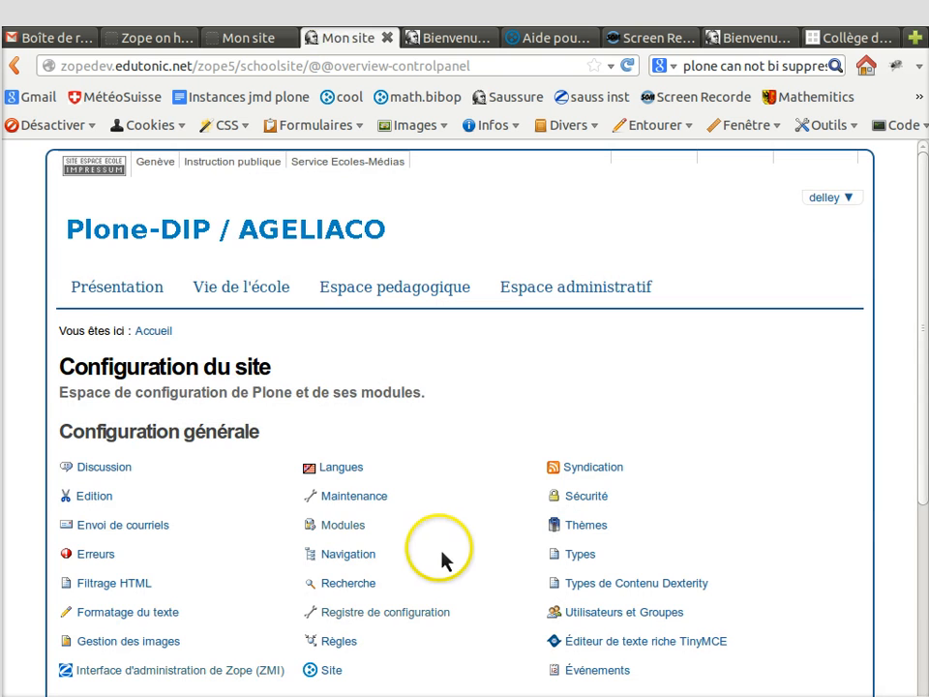
{"action": "left_click", "coordinate": [348, 525]}
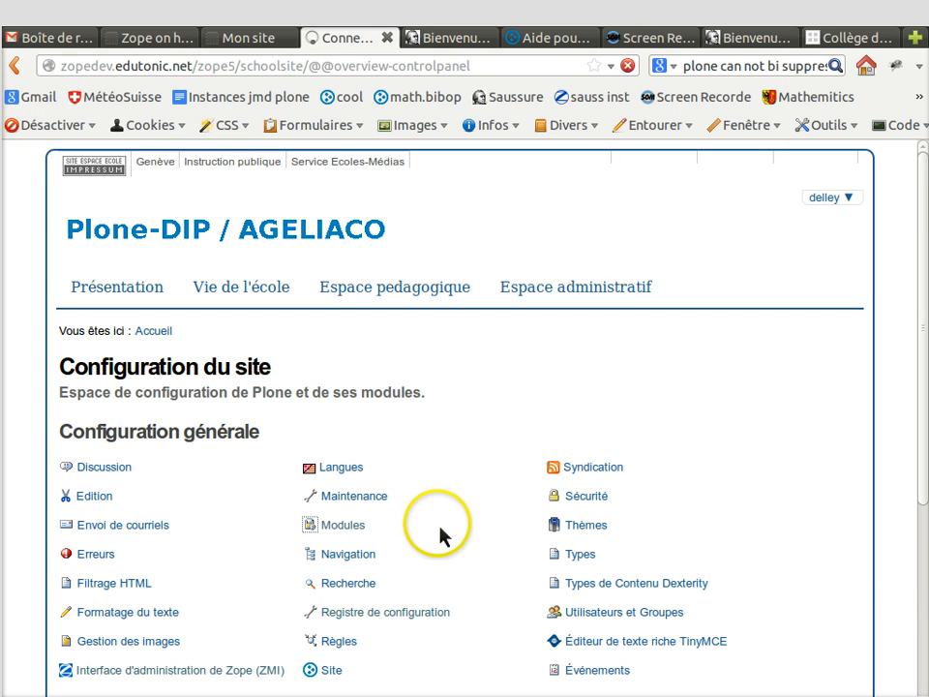
{"action": "scroll", "coordinate": [432, 538], "scroll_direction": "down", "scroll_amount": 8}
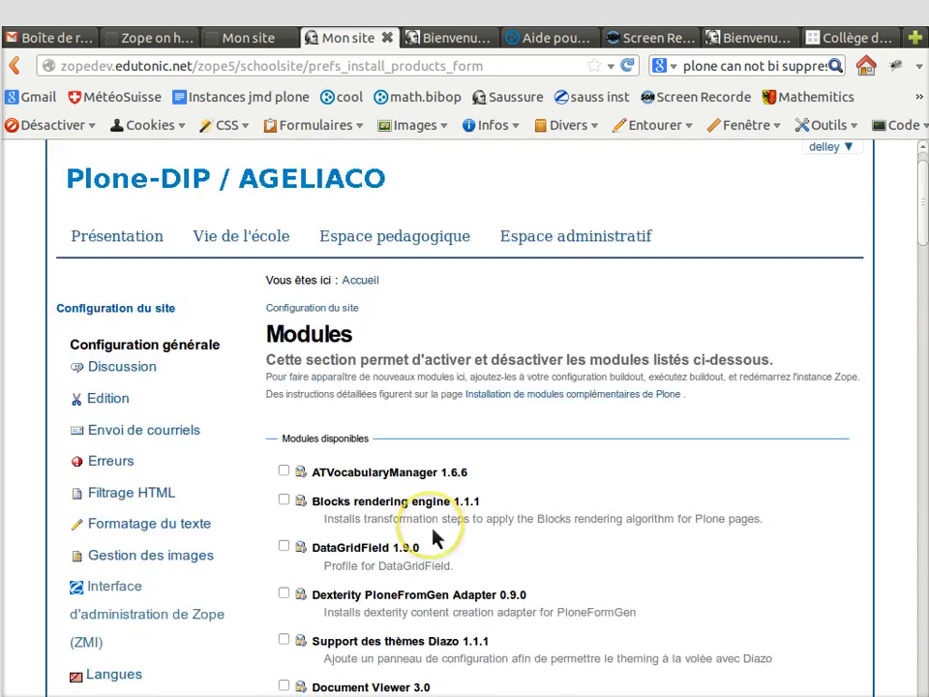
{"action": "scroll", "coordinate": [432, 538], "scroll_direction": "down", "scroll_amount": 15}
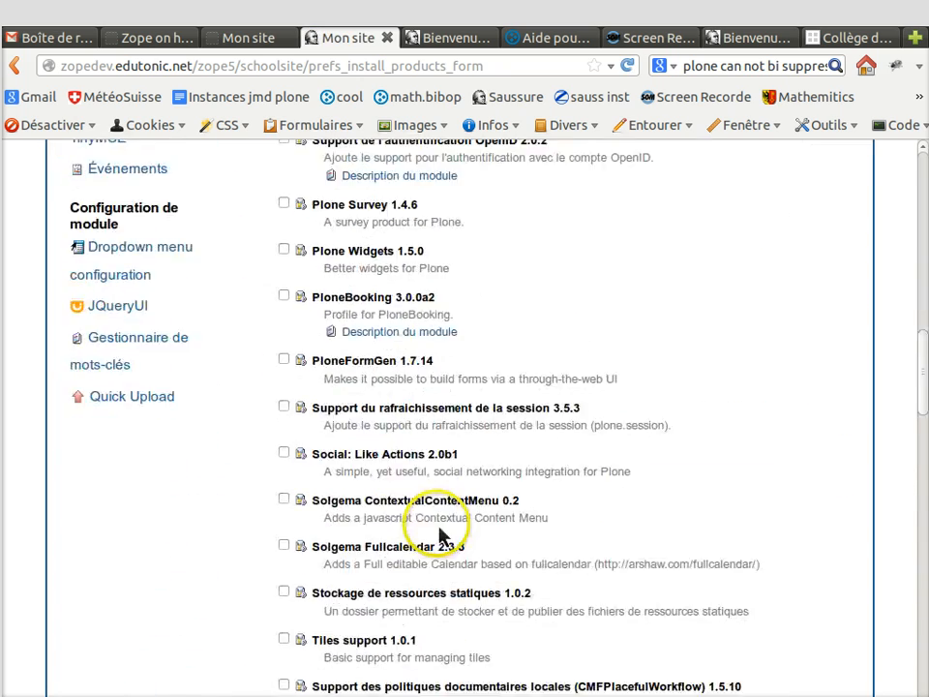
{"action": "scroll", "coordinate": [441, 535], "scroll_direction": "down", "scroll_amount": 6}
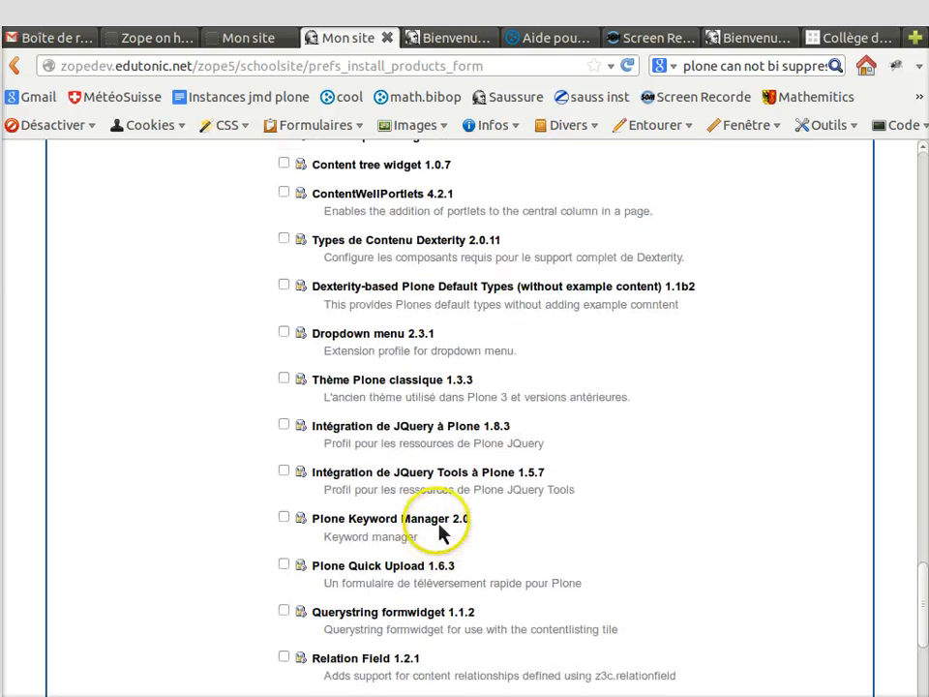
{"action": "scroll", "coordinate": [436, 497], "scroll_direction": "up", "scroll_amount": 3}
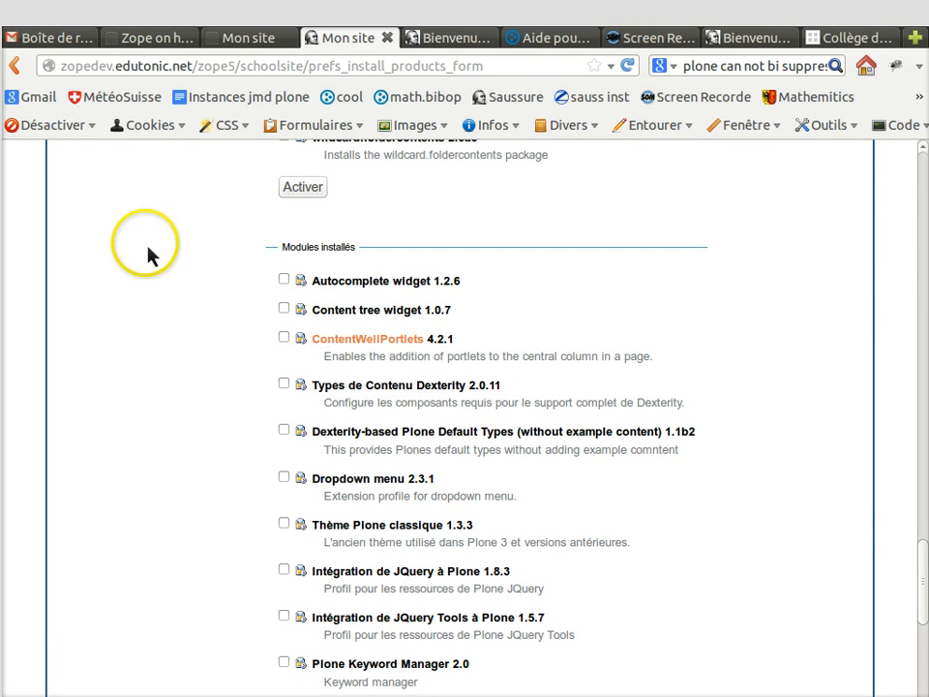
{"action": "left_click", "coordinate": [16, 66]}
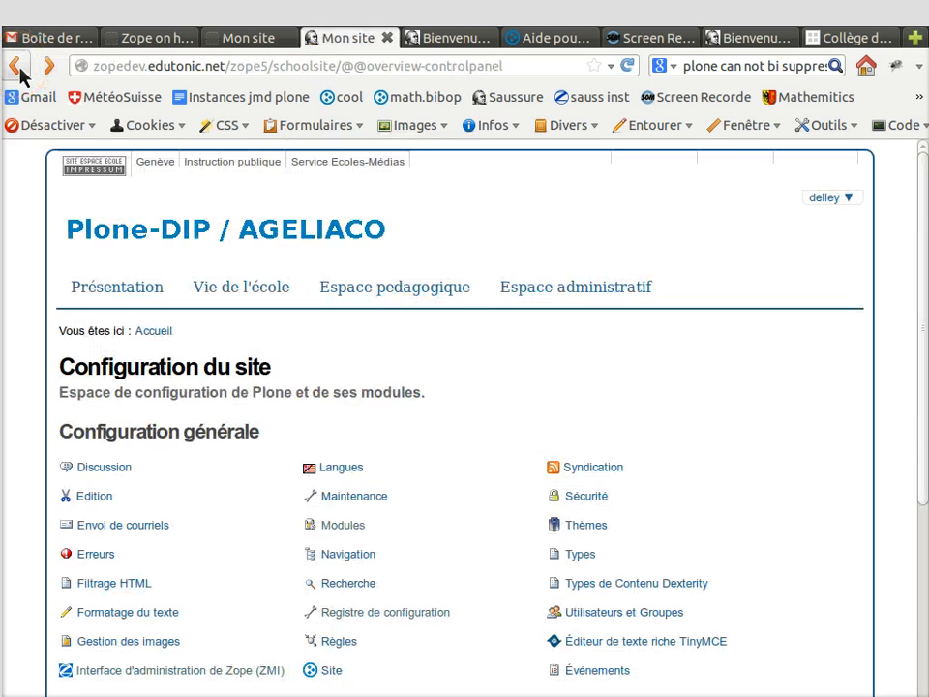
{"action": "left_click", "coordinate": [17, 67]}
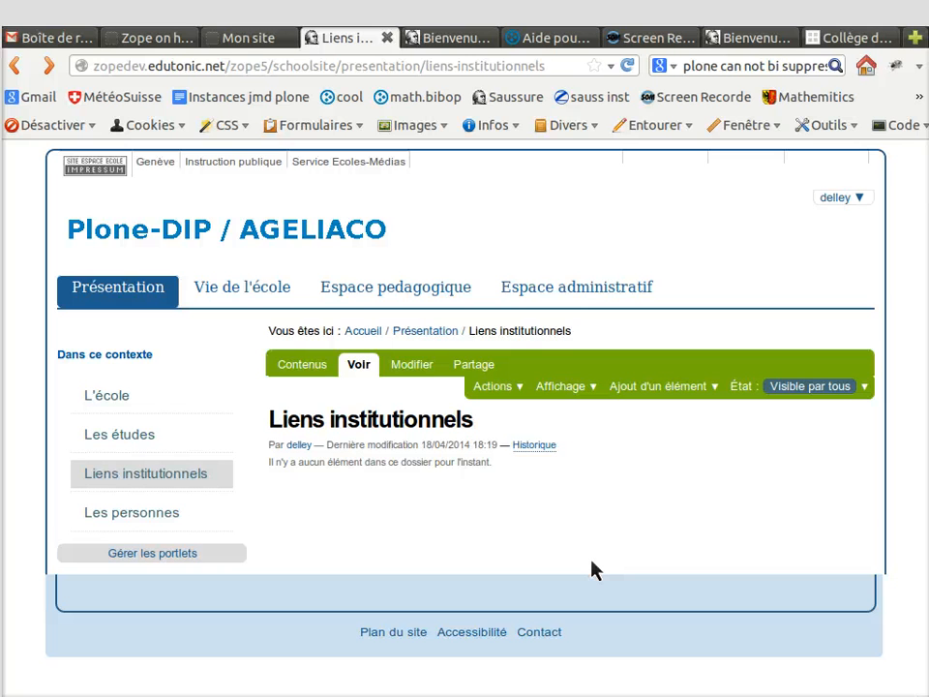
Open the site's home page and examine the portlet management links placed around its content and in the footer.
{"action": "left_click", "coordinate": [273, 232]}
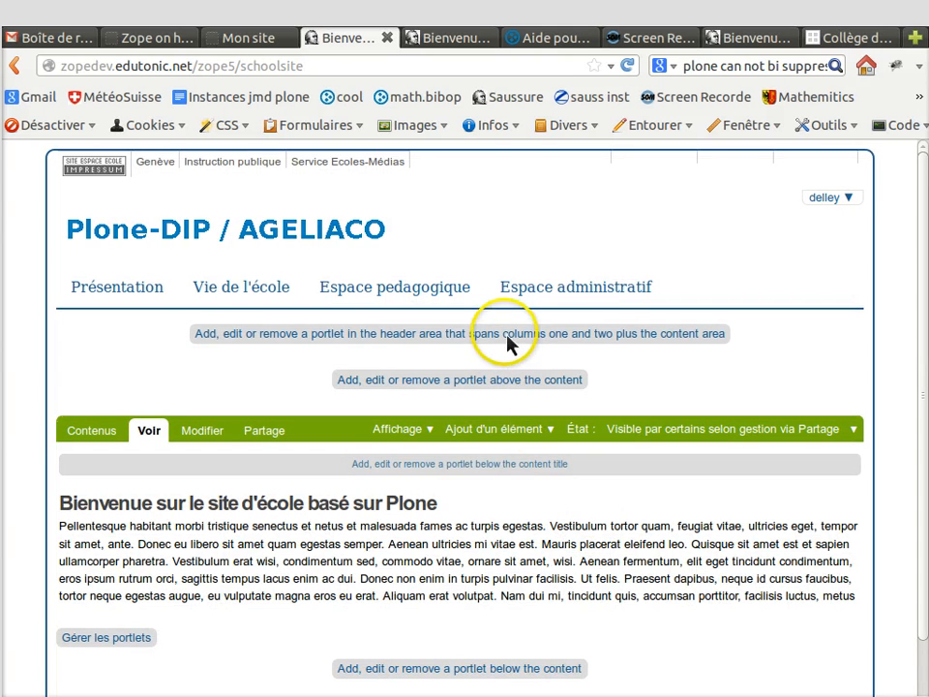
{"action": "scroll", "coordinate": [481, 647], "scroll_direction": "down", "scroll_amount": 2}
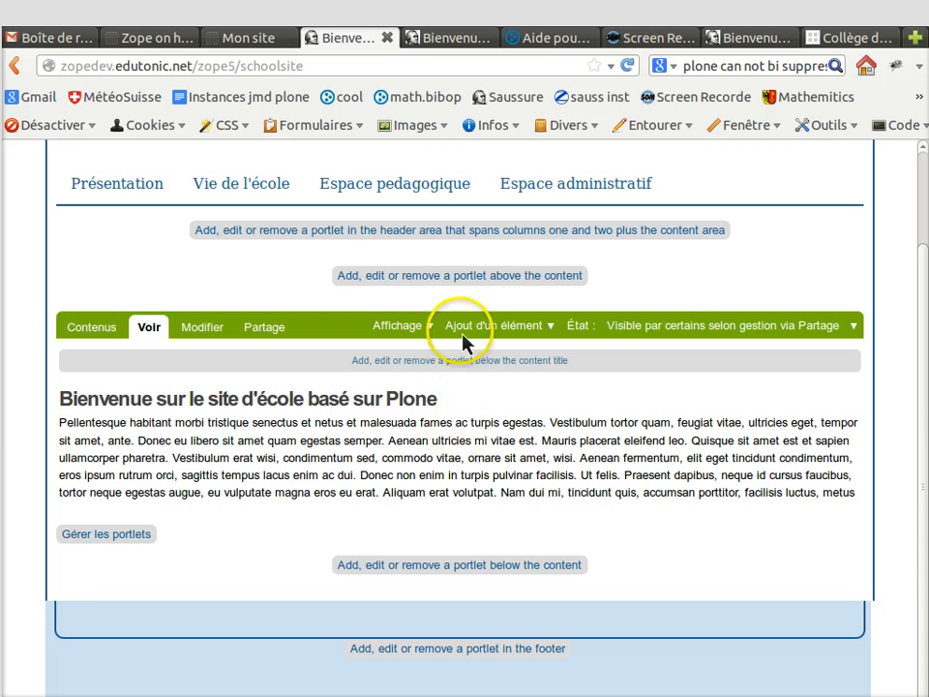
{"action": "scroll", "coordinate": [468, 334], "scroll_direction": "up", "scroll_amount": 1}
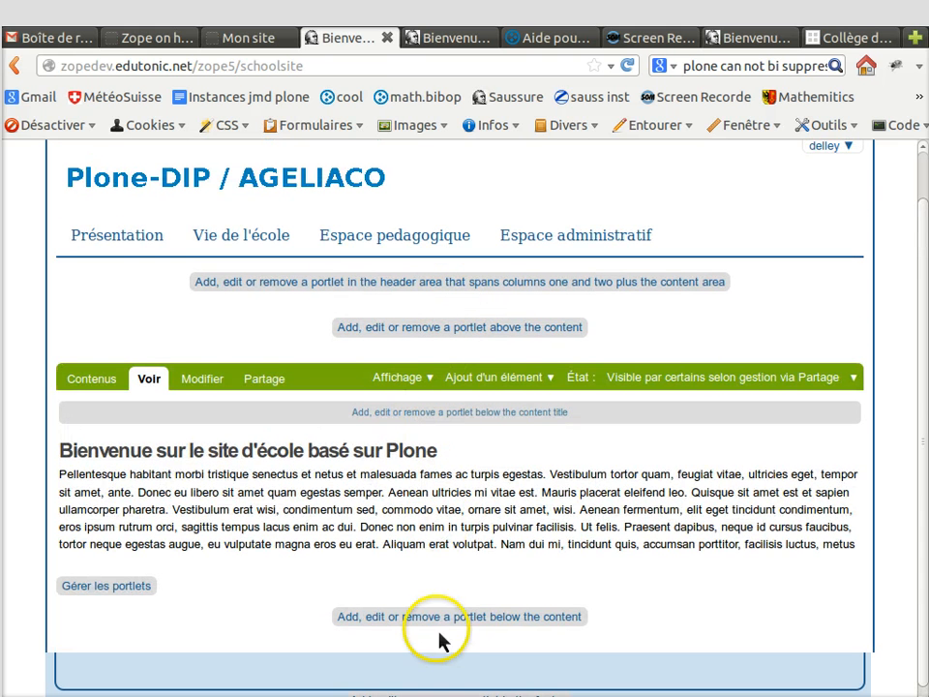
{"action": "scroll", "coordinate": [483, 639], "scroll_direction": "down", "scroll_amount": 1}
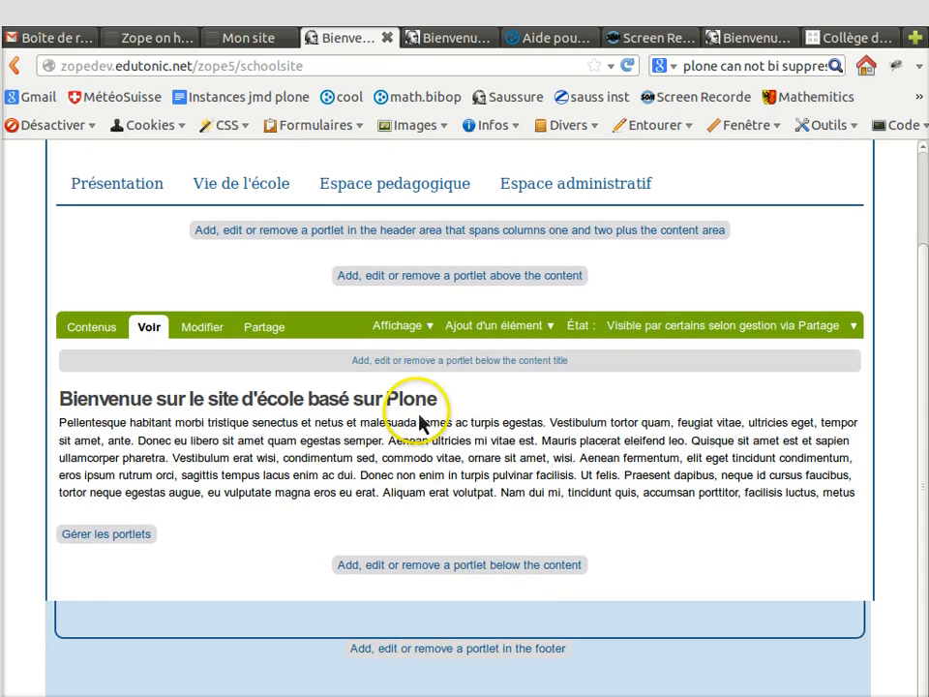
{"action": "scroll", "coordinate": [416, 416], "scroll_direction": "up", "scroll_amount": 2}
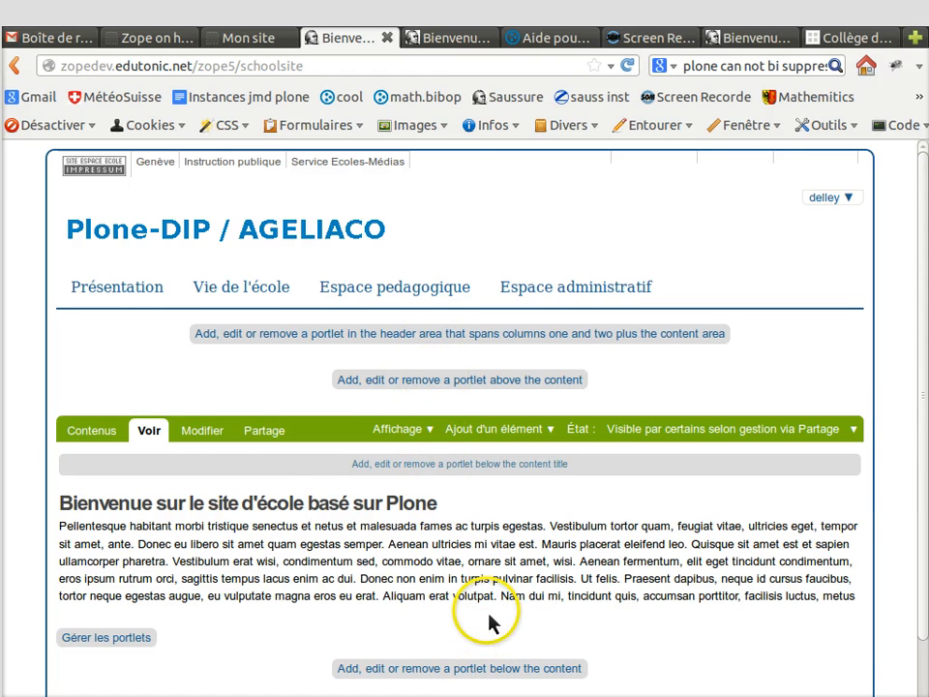
{"action": "mouse_move", "coordinate": [169, 317]}
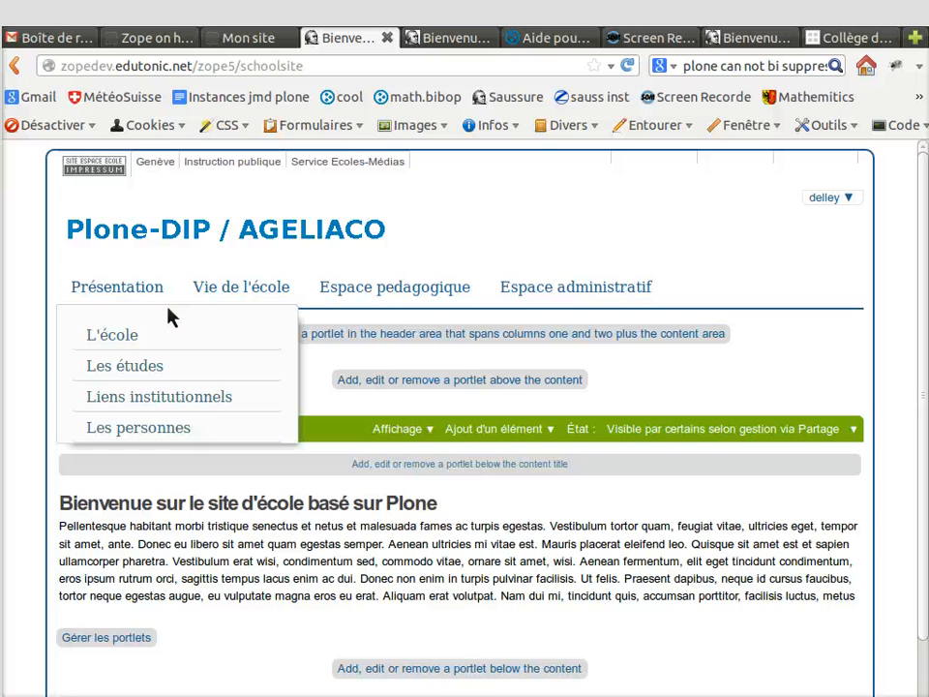
{"action": "left_click", "coordinate": [172, 401]}
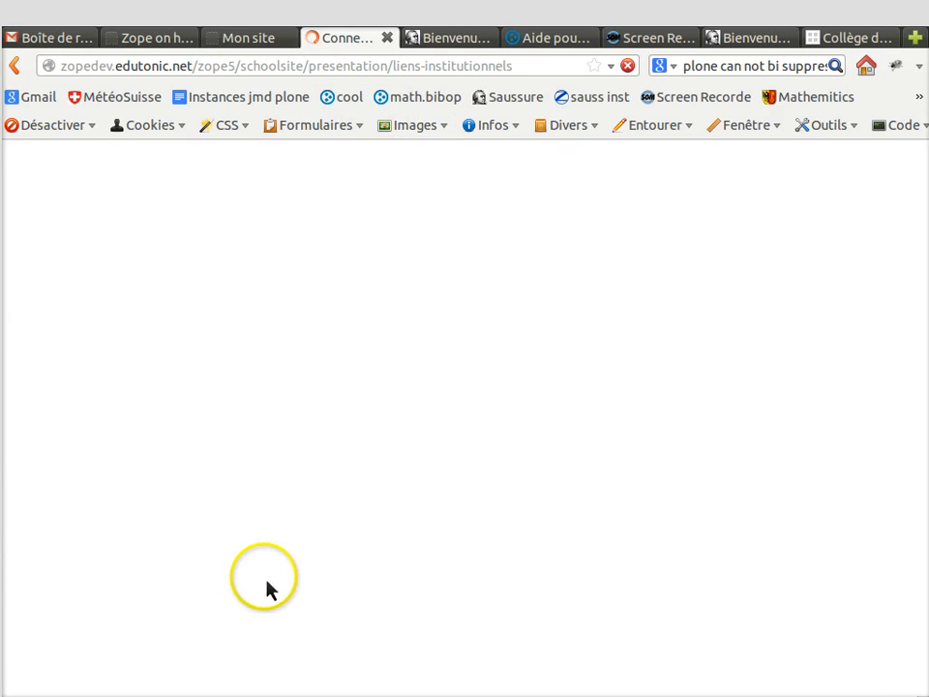
{"action": "left_click", "coordinate": [14, 66]}
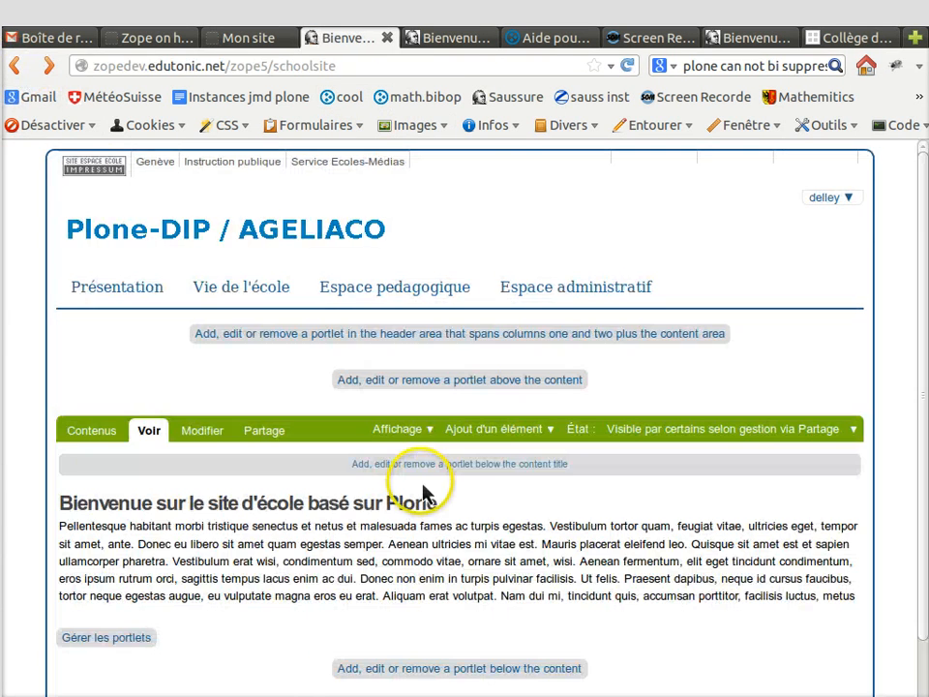
Copy the address of the home page's "Add, edit or remove a portlet below the content title" link.
{"action": "scroll", "coordinate": [482, 524], "scroll_direction": "down", "scroll_amount": 2}
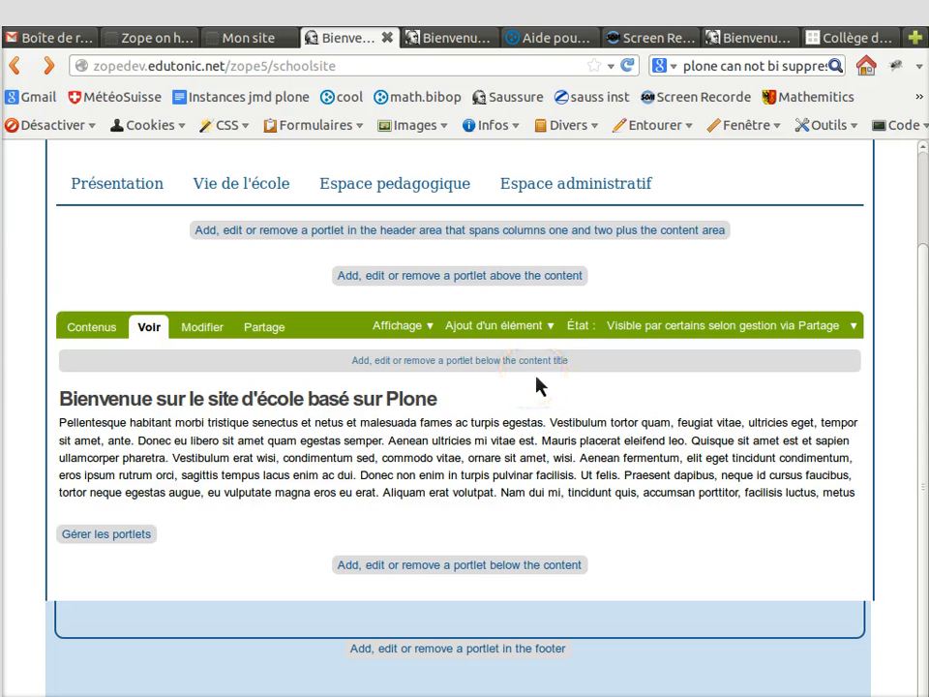
{"action": "right_click", "coordinate": [485, 373]}
{"action": "left_click", "coordinate": [444, 381]}
{"action": "right_click", "coordinate": [440, 370]}
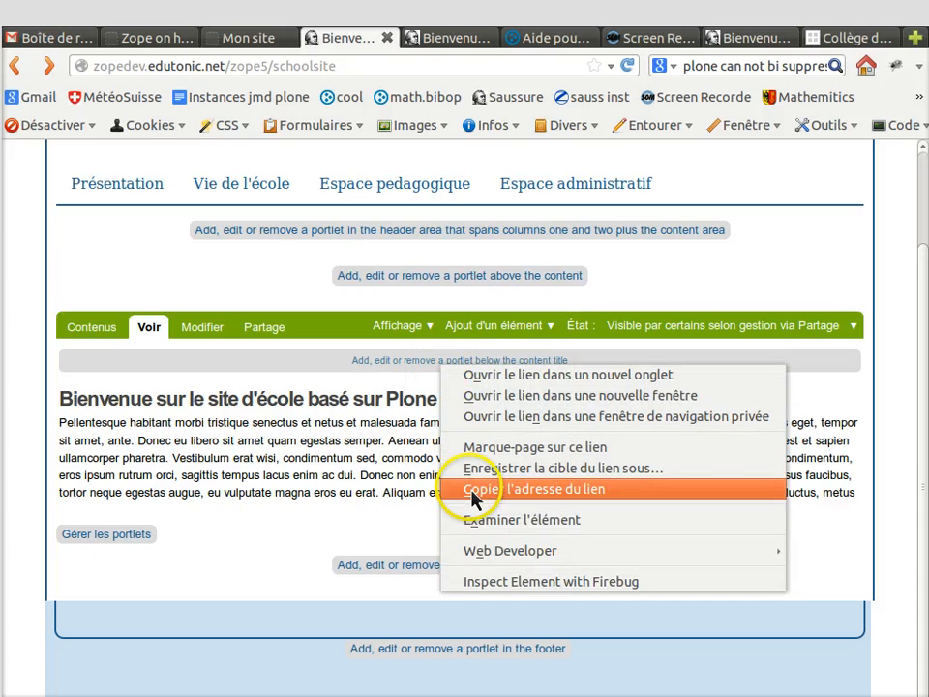
{"action": "left_click", "coordinate": [455, 490]}
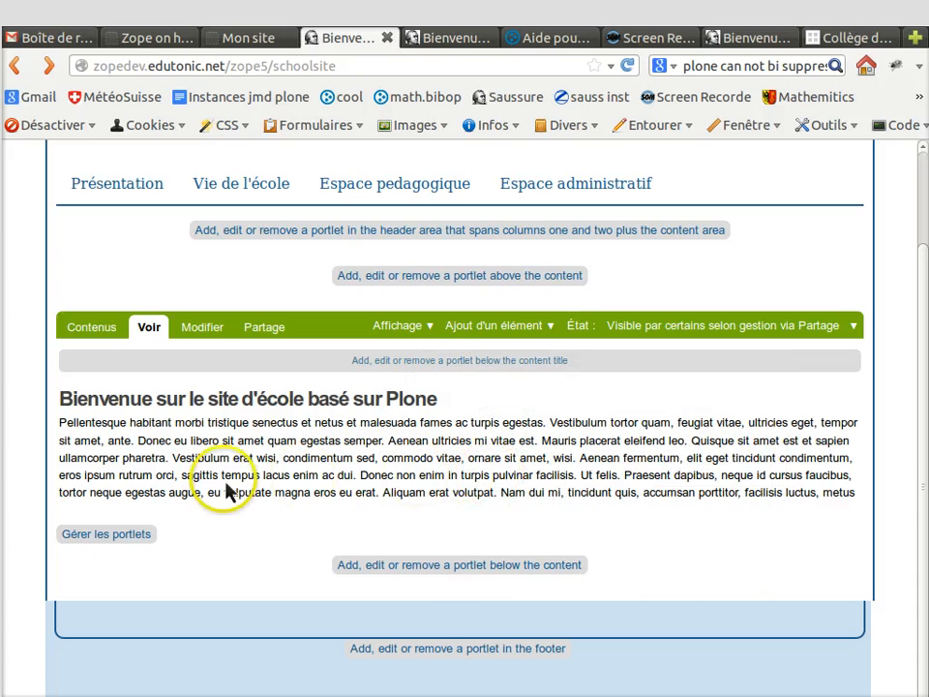
Open the Liens institutionnels page and paste the copied link address after the page's URL.
{"action": "mouse_move", "coordinate": [108, 194]}
{"action": "left_click", "coordinate": [116, 291]}
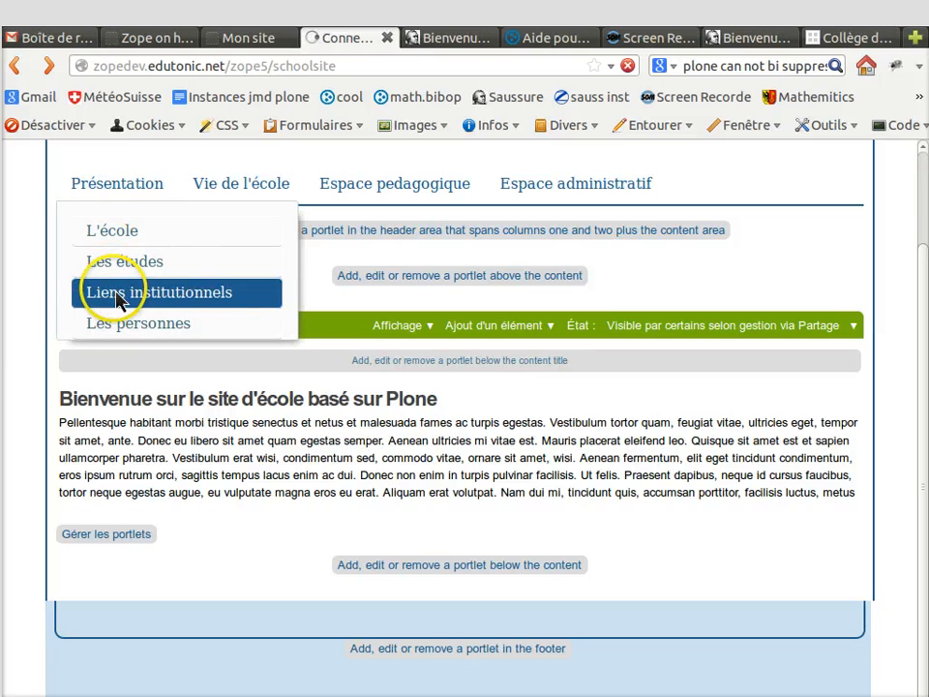
{"action": "left_click", "coordinate": [520, 71]}
{"action": "right_click", "coordinate": [520, 72]}
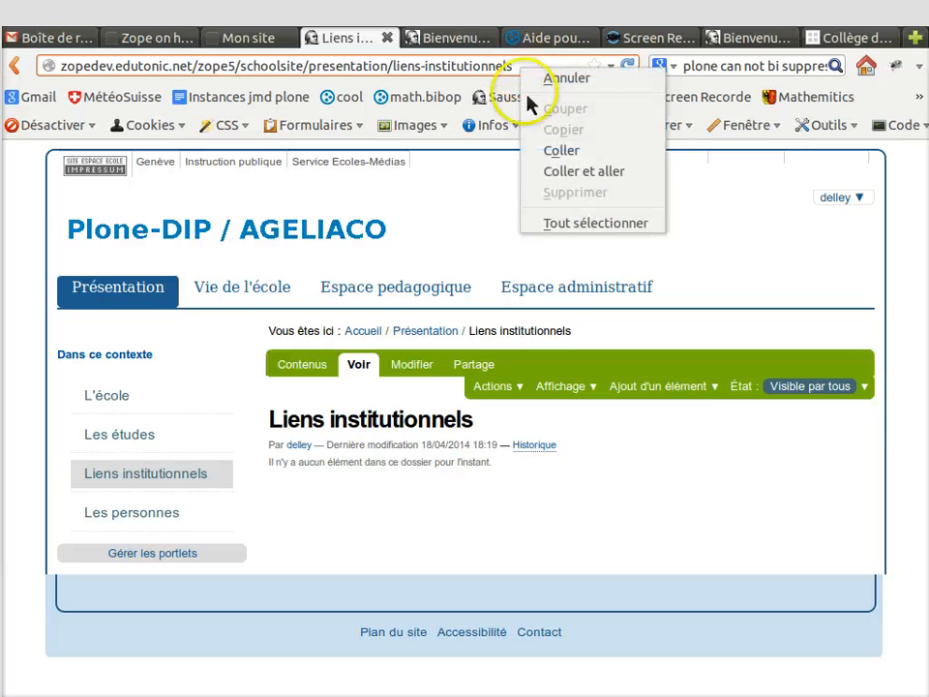
{"action": "left_click", "coordinate": [542, 150]}
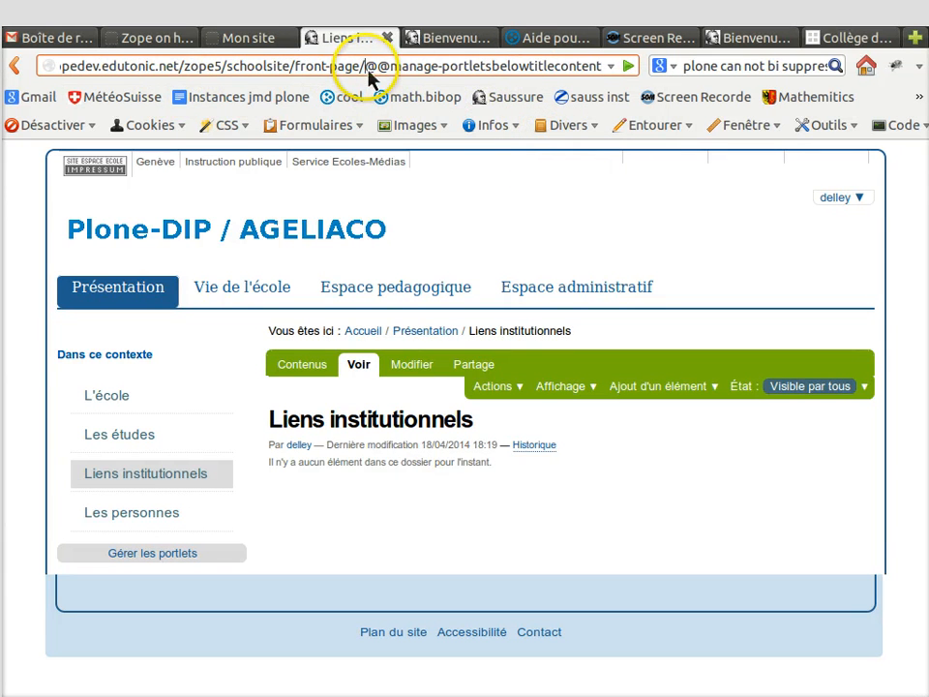
{"action": "left_click_drag", "start_coordinate": [365, 68], "coordinate": [606, 83]}
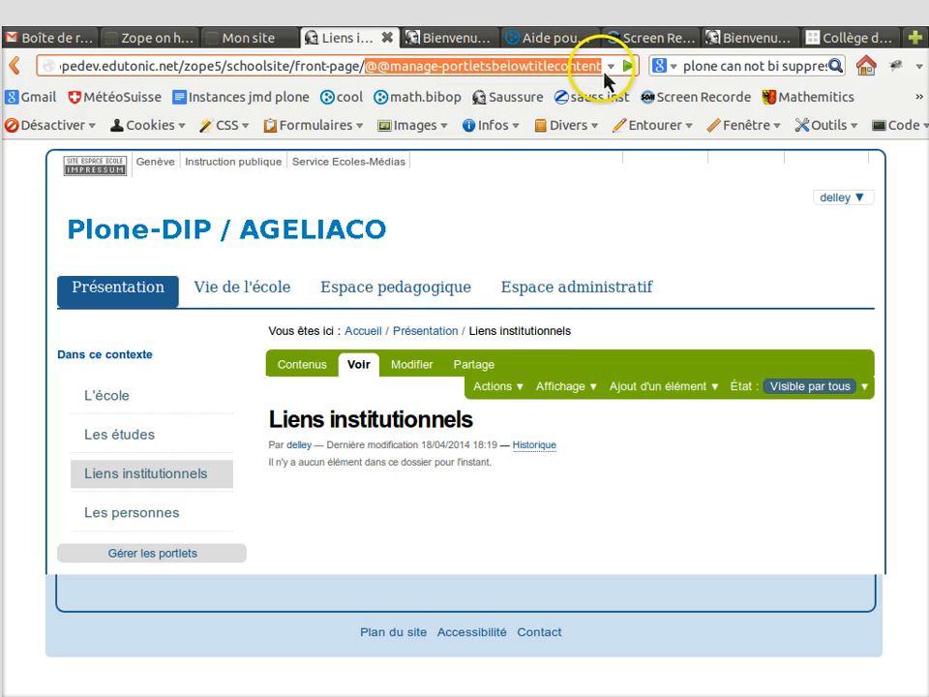
{"action": "left_click", "coordinate": [365, 68]}
{"action": "left_click_drag", "start_coordinate": [319, 75], "coordinate": [58, 56]}
{"action": "key", "text": "ctrl+v"}
{"action": "key", "text": "BackSpace"}
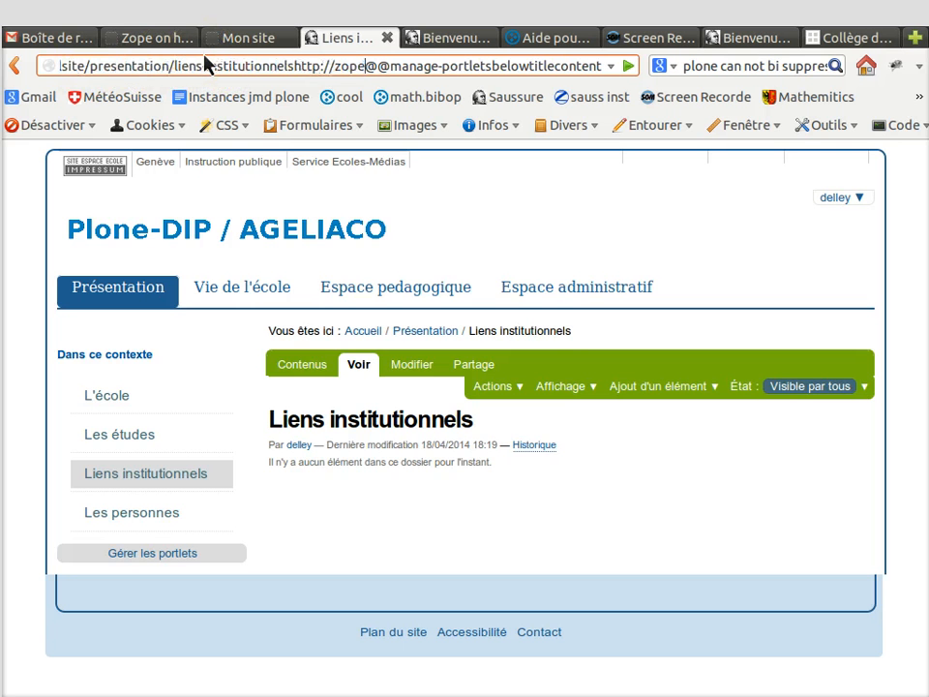
{"action": "key", "text": "BackSpace"}
{"action": "key", "text": "BackSpace"}
{"action": "key", "text": "BackSpace"}
{"action": "key", "text": "BackSpace"}
{"action": "key", "text": "BackSpace"}
{"action": "key", "text": "BackSpace"}
{"action": "key", "text": "BackSpace"}
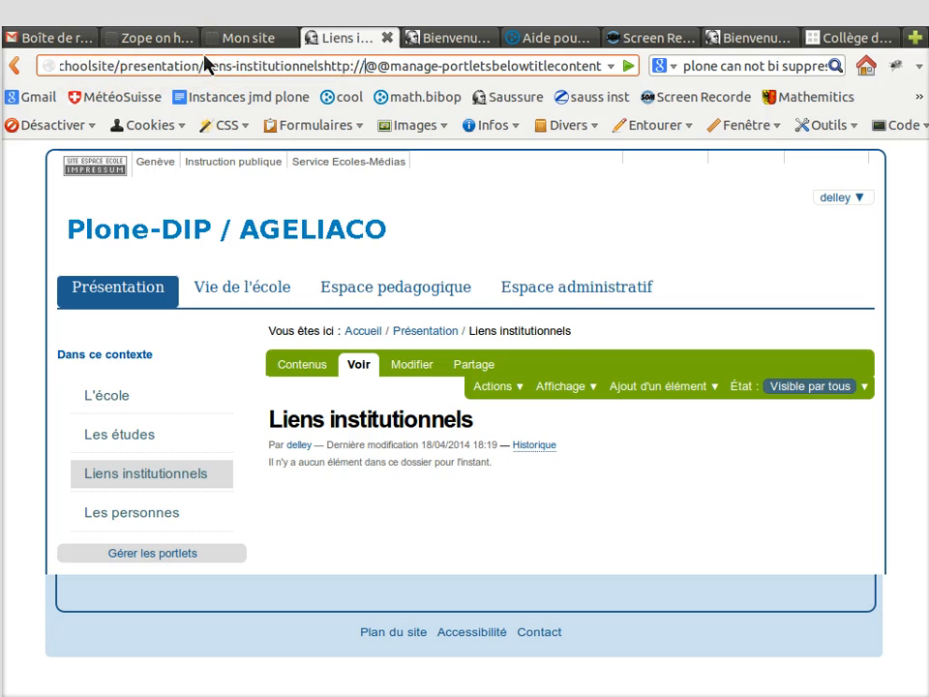
{"action": "key", "text": "BackSpace"}
{"action": "key", "text": "BackSpace"}
{"action": "key", "text": "BackSpace"}
{"action": "key", "text": "BackSpace"}
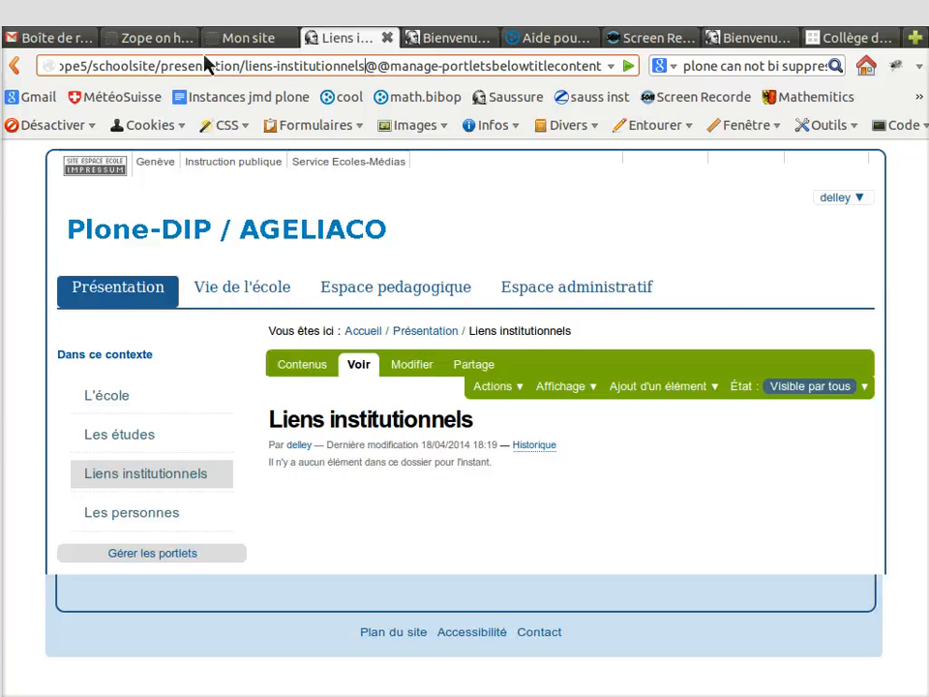
{"action": "type", "text": "/"}
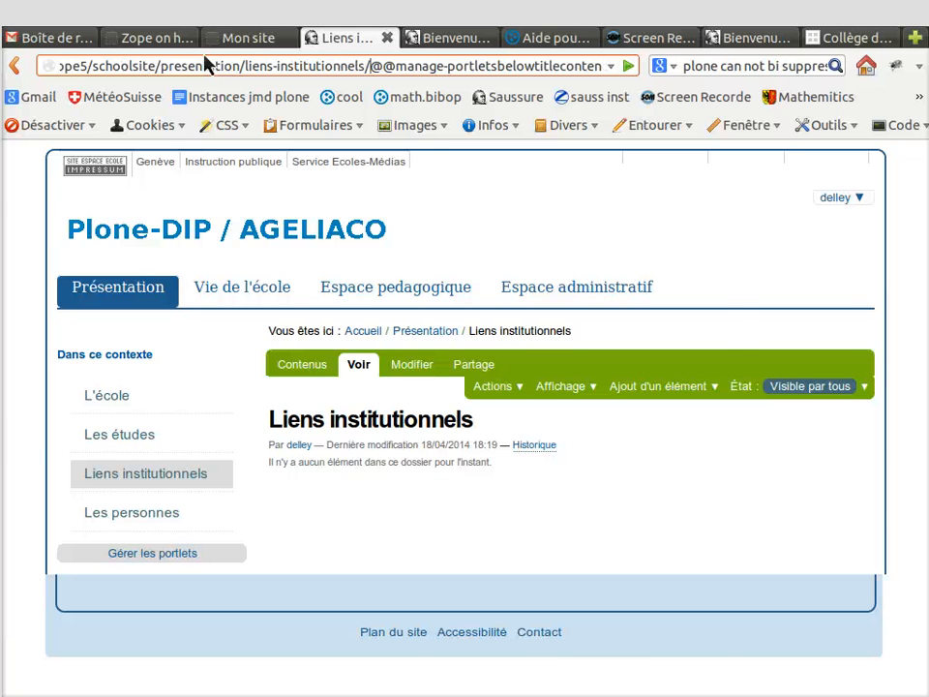
{"action": "mouse_move", "coordinate": [577, 289]}
{"action": "key", "text": "Return"}
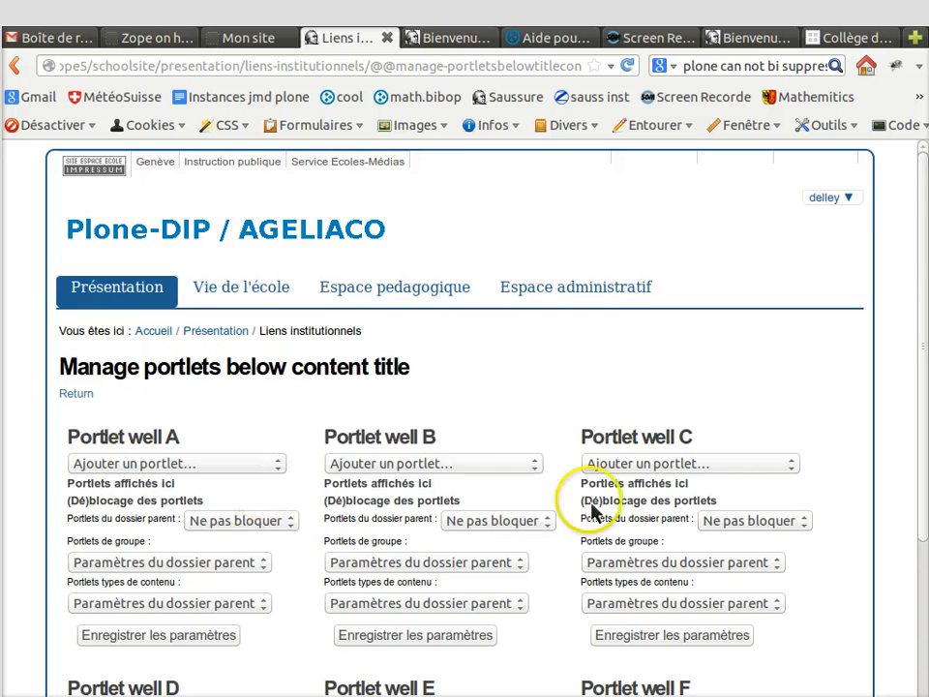
Start adding a Flux RSS portlet in Portlet well A and place the cursor in its title field.
{"action": "scroll", "coordinate": [590, 513], "scroll_direction": "down", "scroll_amount": 4}
{"action": "scroll", "coordinate": [342, 435], "scroll_direction": "up", "scroll_amount": 2}
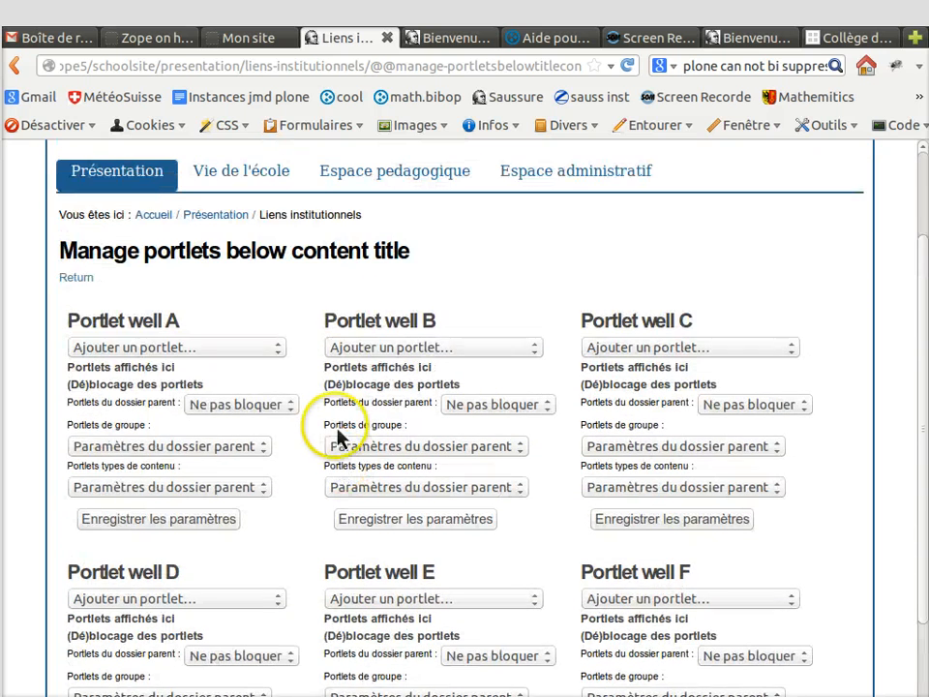
{"action": "left_click", "coordinate": [284, 364]}
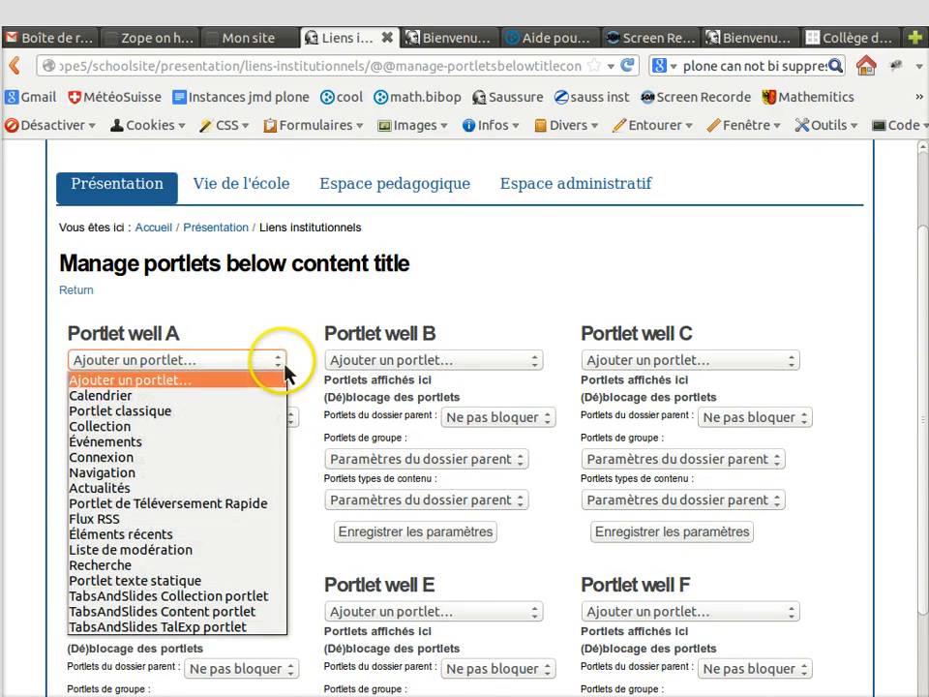
{"action": "left_click", "coordinate": [94, 519]}
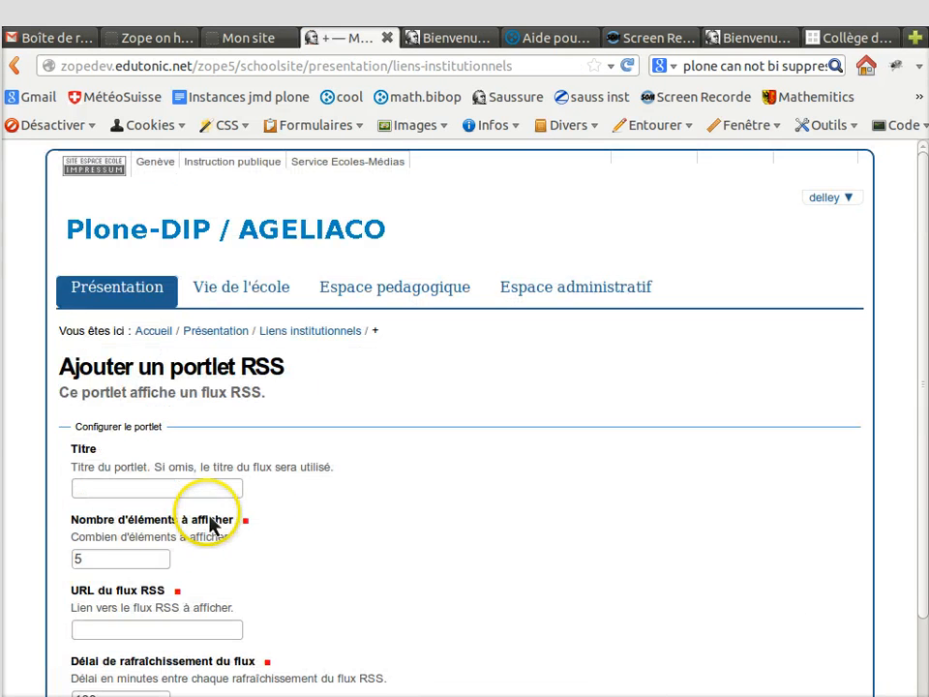
{"action": "left_click", "coordinate": [118, 490]}
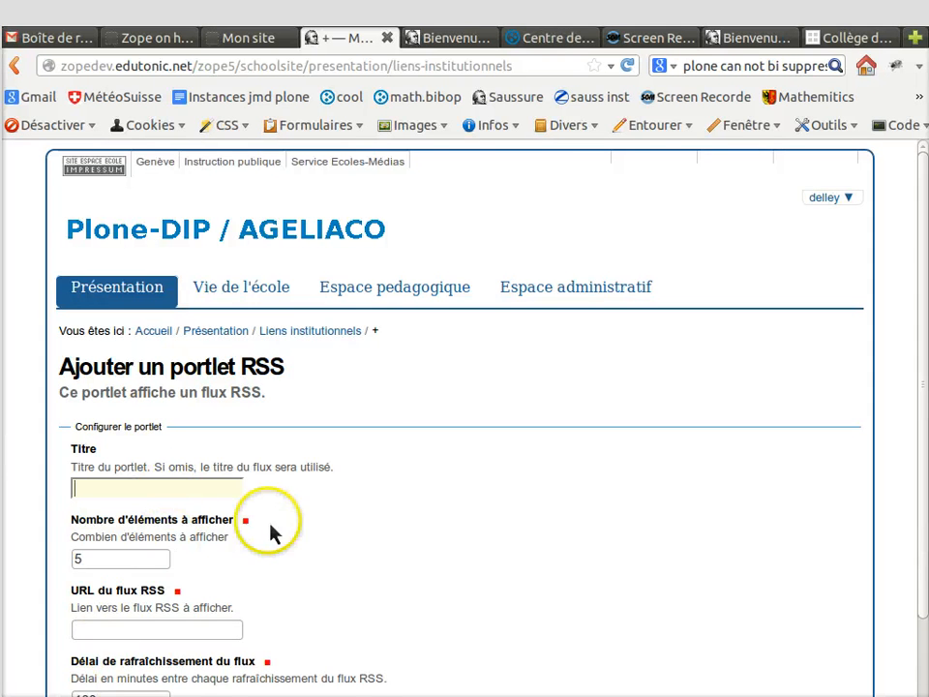
In the schoolsite-doc site's Aide aux responsables section, open Intégrer des liens institutionnels and follow its link to the folder holding the initial information.
{"action": "left_click", "coordinate": [551, 39]}
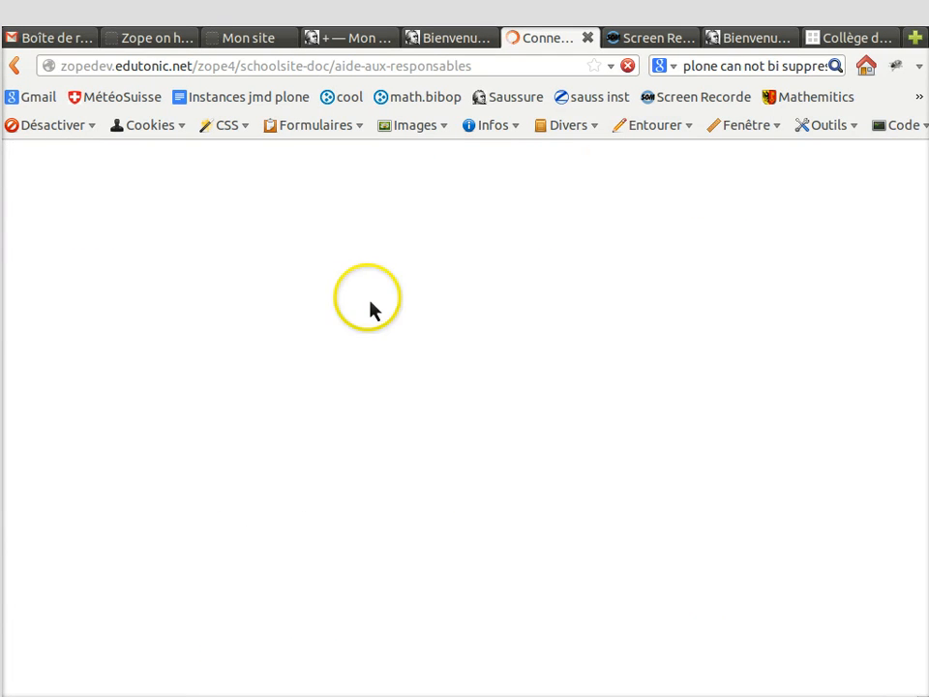
{"action": "left_click_drag", "start_coordinate": [64, 70], "coordinate": [50, 49]}
{"action": "left_click", "coordinate": [490, 70]}
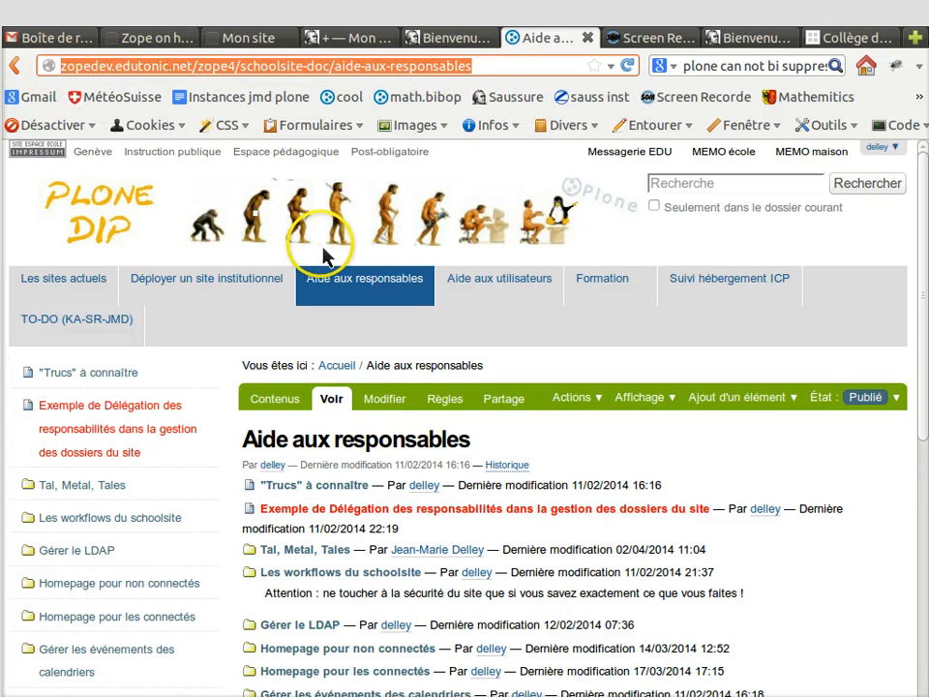
{"action": "scroll", "coordinate": [341, 513], "scroll_direction": "down", "scroll_amount": 3}
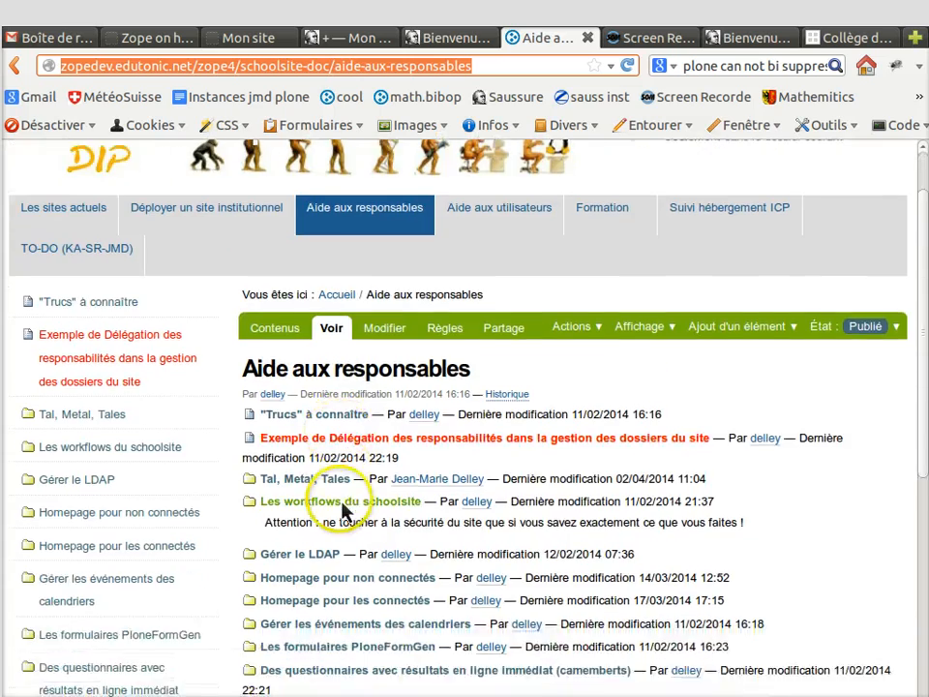
{"action": "scroll", "coordinate": [350, 484], "scroll_direction": "down", "scroll_amount": 1}
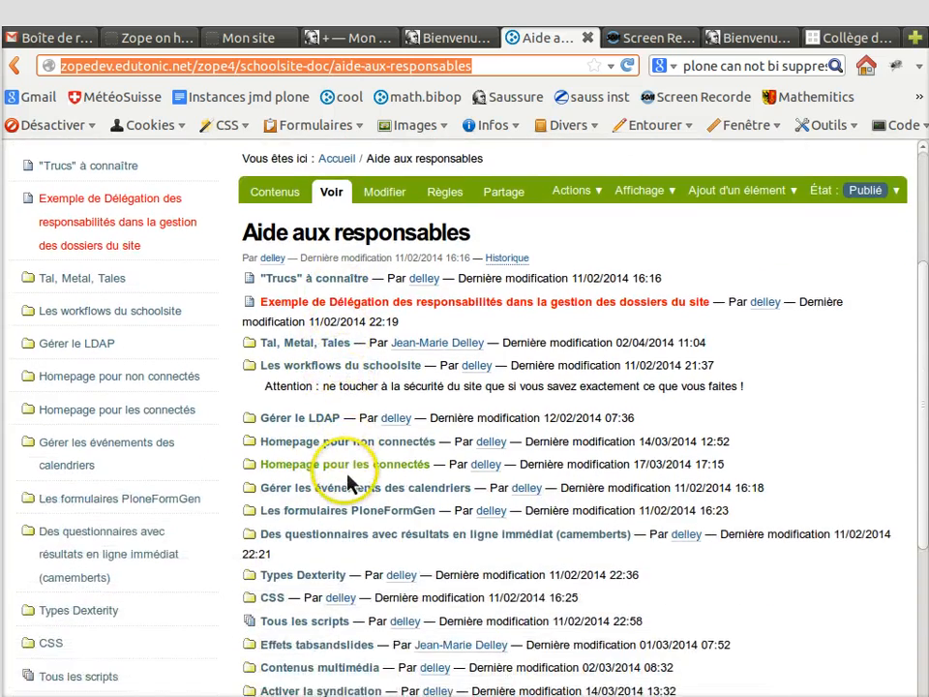
{"action": "scroll", "coordinate": [363, 484], "scroll_direction": "down", "scroll_amount": 3}
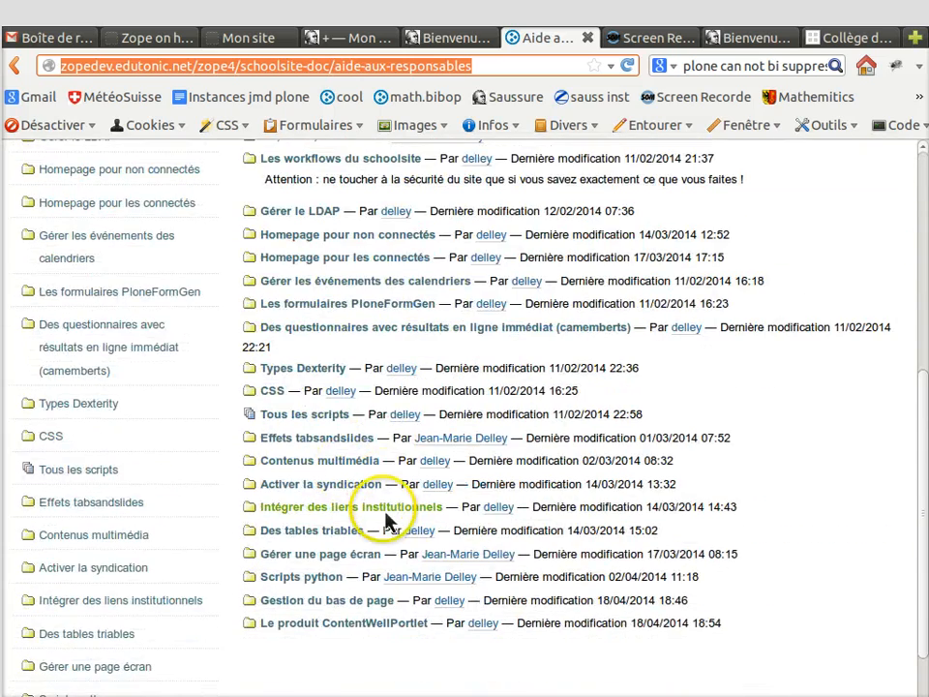
{"action": "left_click", "coordinate": [386, 506]}
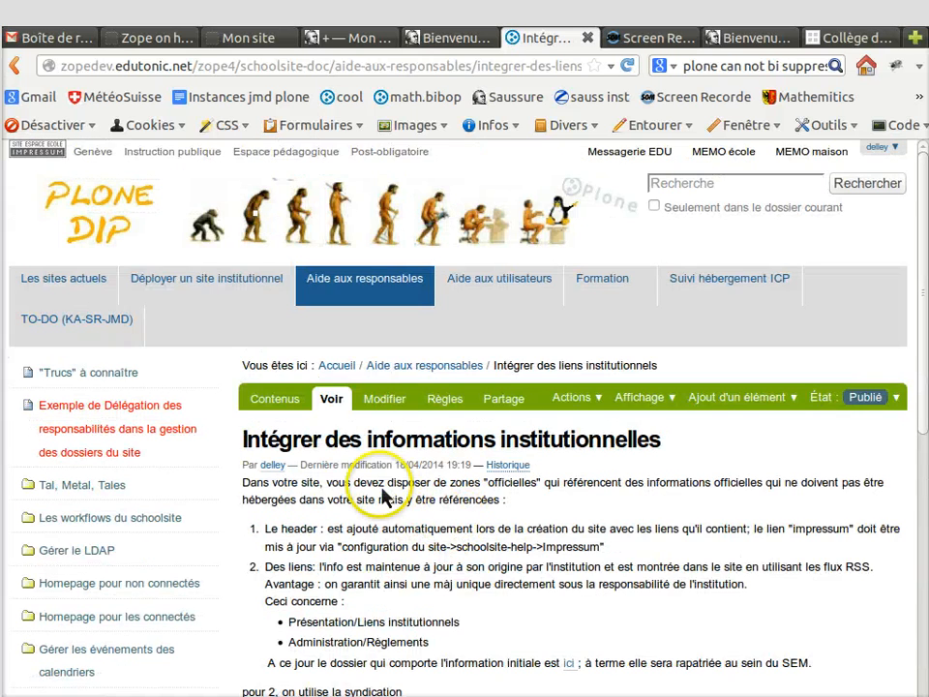
{"action": "scroll", "coordinate": [435, 538], "scroll_direction": "down", "scroll_amount": 3}
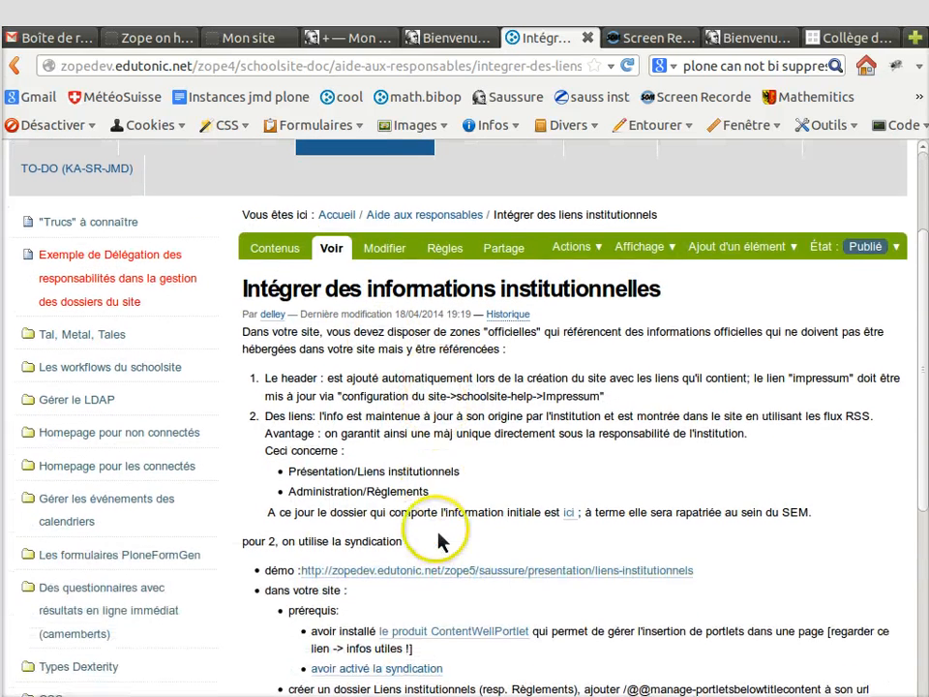
{"action": "left_click", "coordinate": [570, 508]}
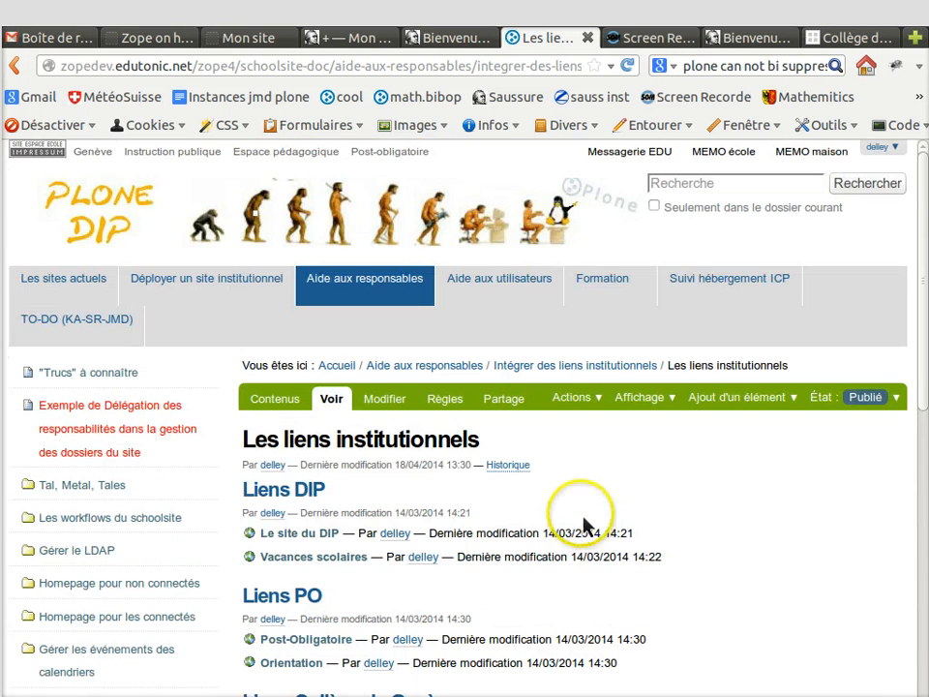
Switch the display of the Les liens institutionnels folder to the summary view with a "Lire la suite…" link under each subfolder.
{"action": "scroll", "coordinate": [555, 504], "scroll_direction": "down", "scroll_amount": 2}
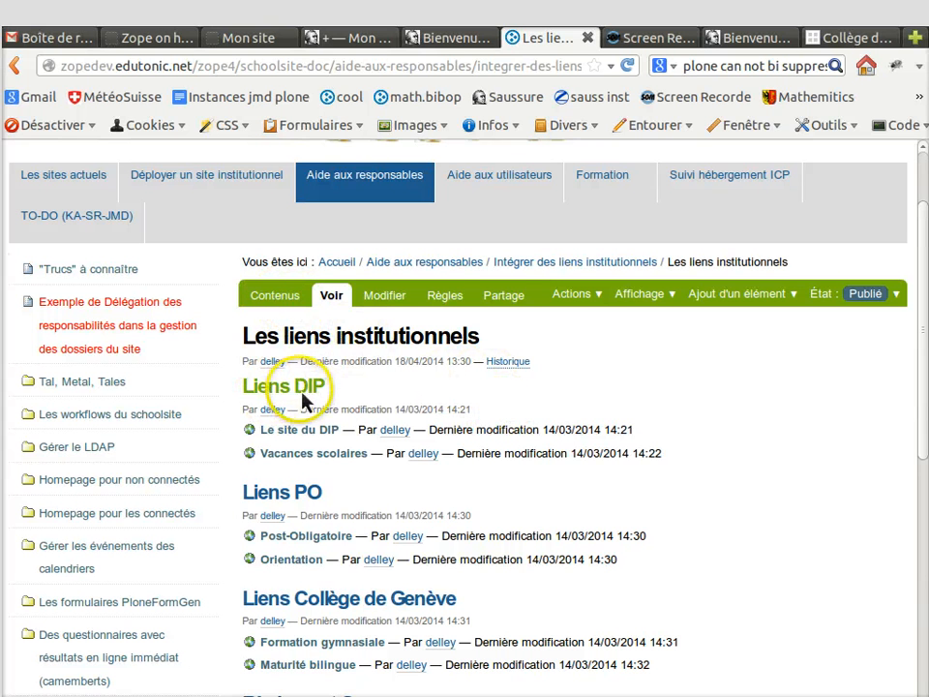
{"action": "left_click", "coordinate": [674, 304]}
{"action": "left_click", "coordinate": [495, 316]}
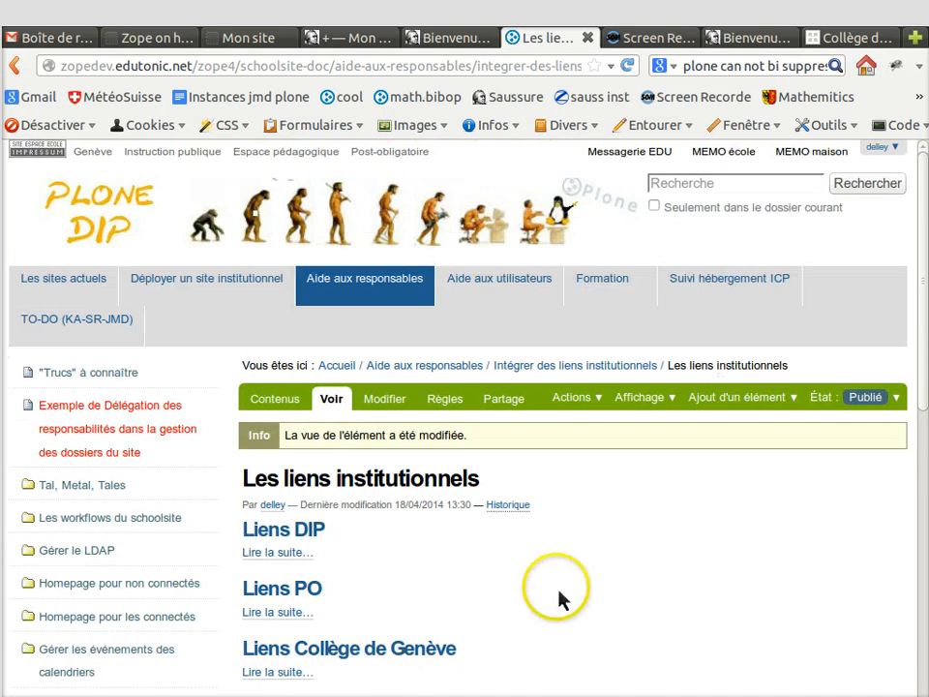
{"action": "scroll", "coordinate": [558, 598], "scroll_direction": "down", "scroll_amount": 2}
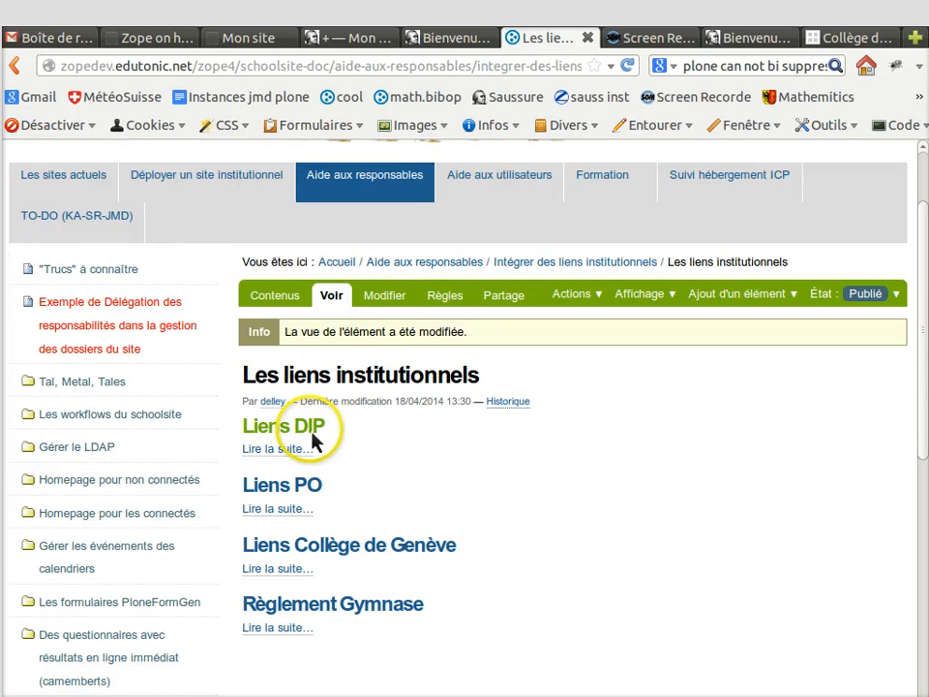
Look at the contents of the Liens DIP and Liens PO subfolders and return to Les liens institutionnels.
{"action": "left_click", "coordinate": [311, 425]}
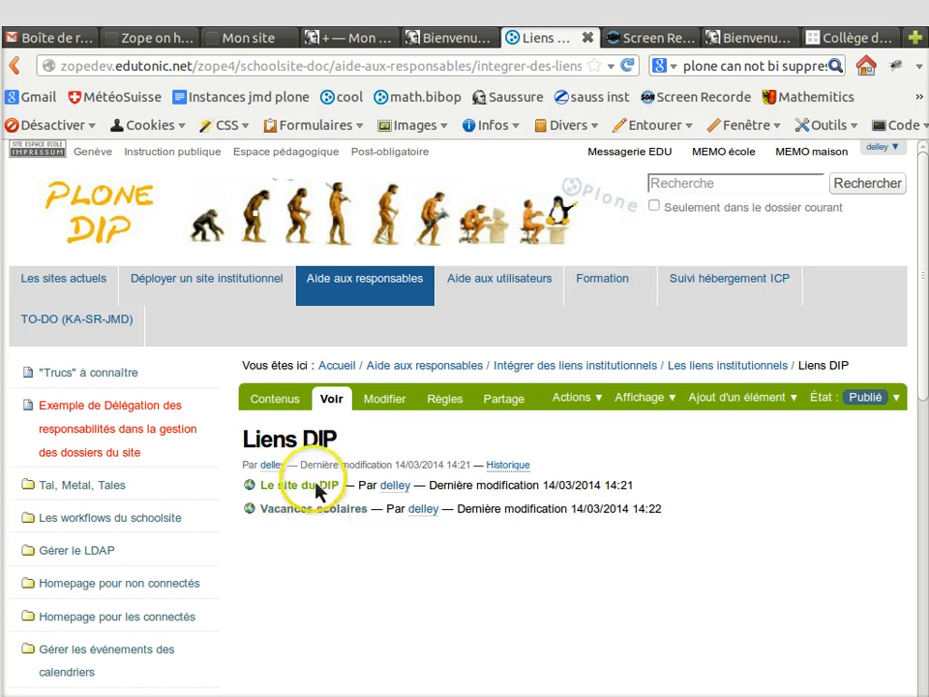
{"action": "left_click", "coordinate": [722, 367]}
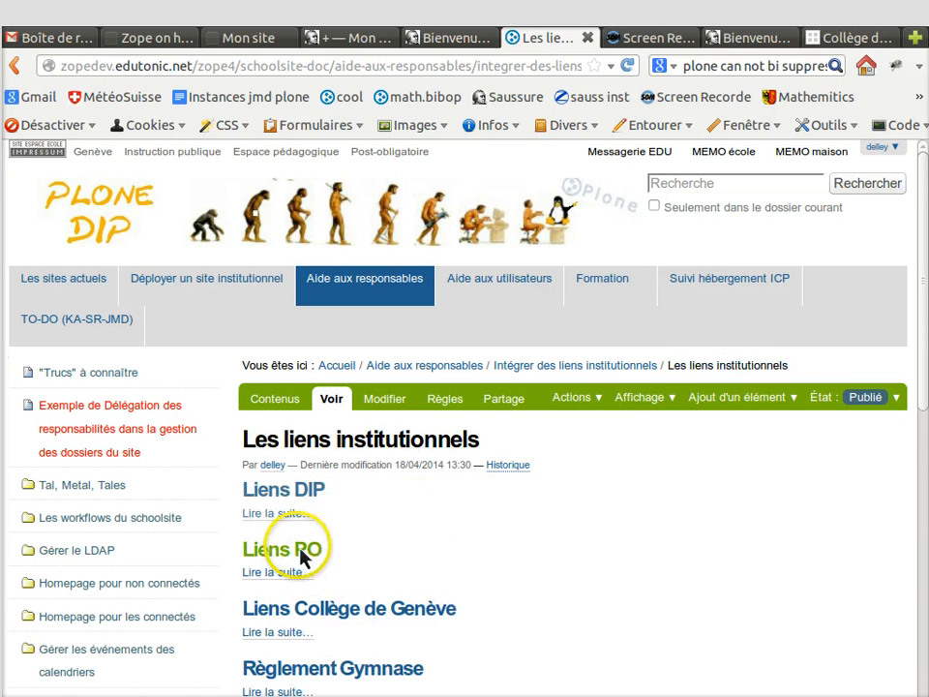
{"action": "left_click", "coordinate": [304, 557]}
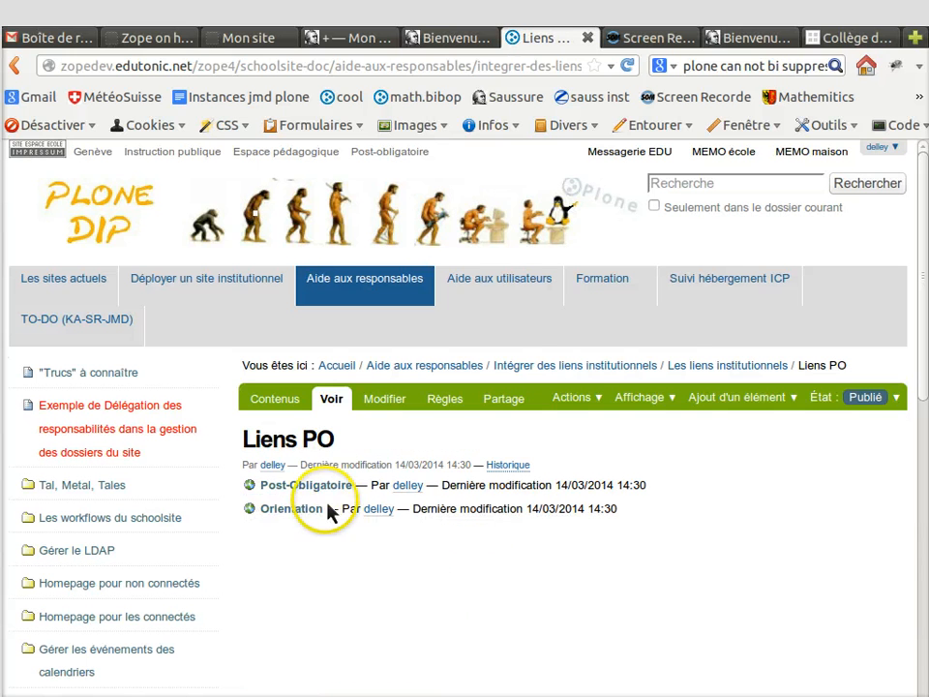
{"action": "left_click", "coordinate": [306, 519]}
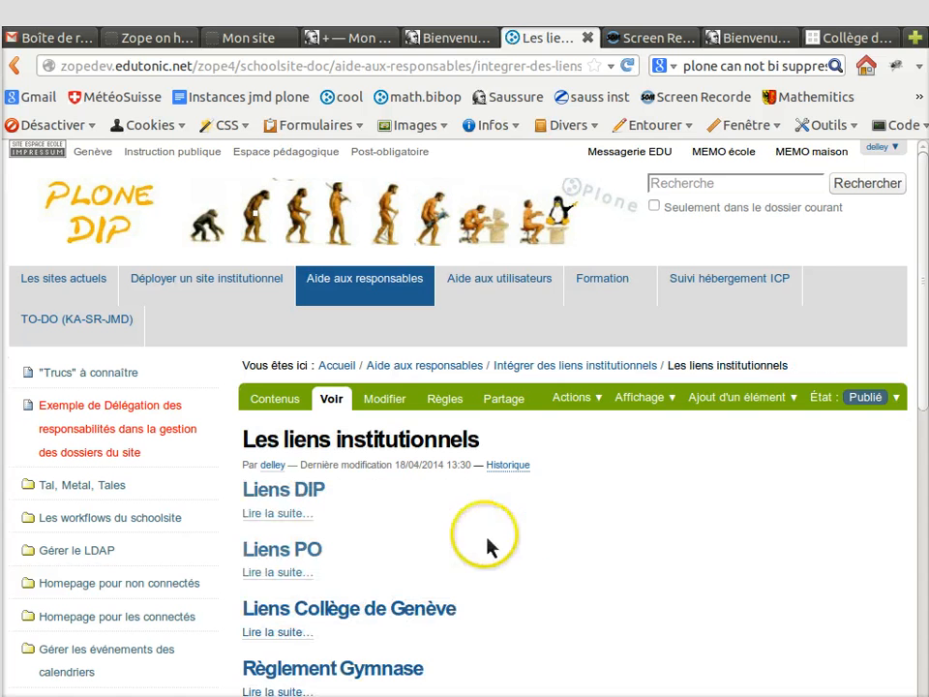
Copy the Liens DIP link address and open that subfolder in a new browser tab.
{"action": "right_click", "coordinate": [288, 497]}
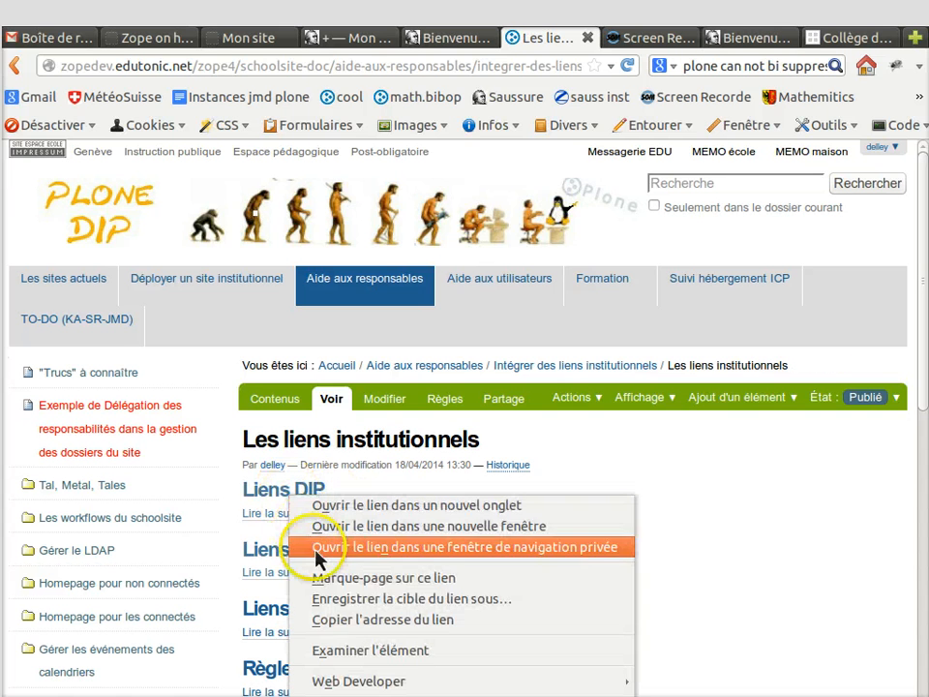
{"action": "left_click", "coordinate": [341, 627]}
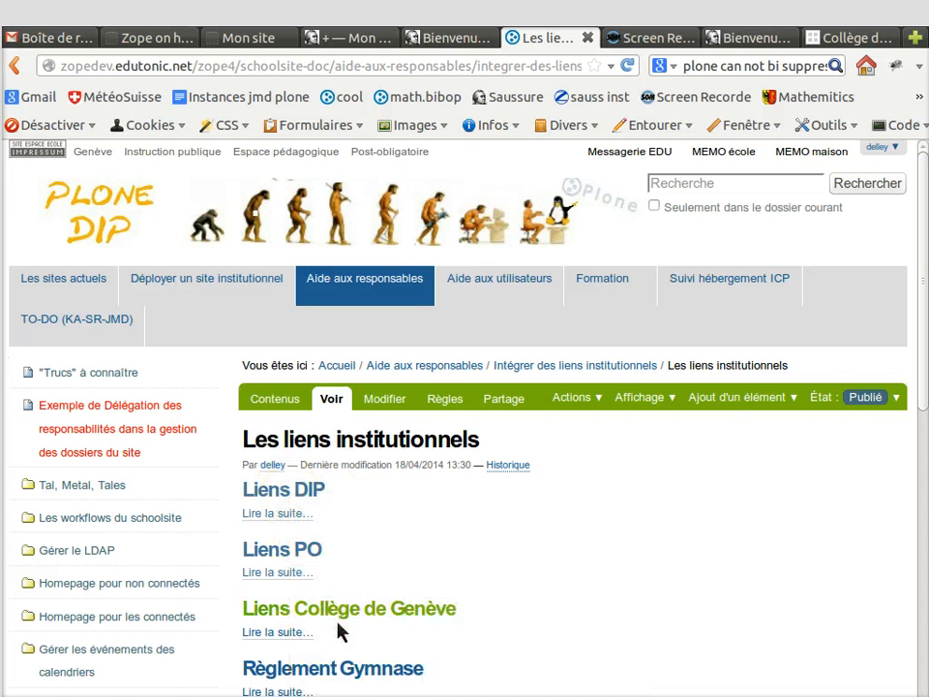
{"action": "right_click", "coordinate": [308, 496]}
{"action": "left_click", "coordinate": [324, 499]}
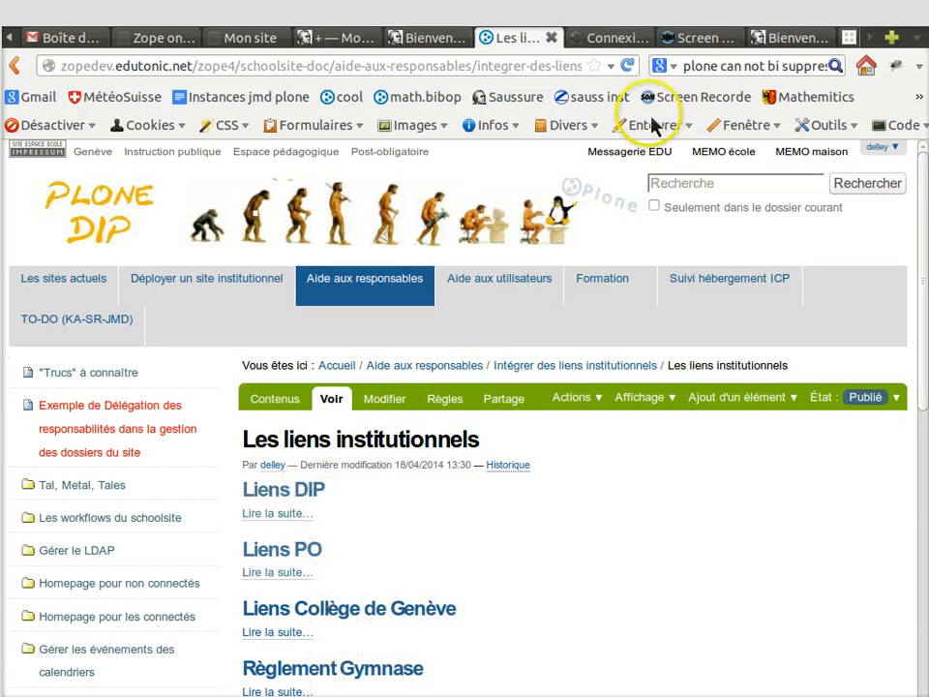
{"action": "left_click", "coordinate": [589, 38]}
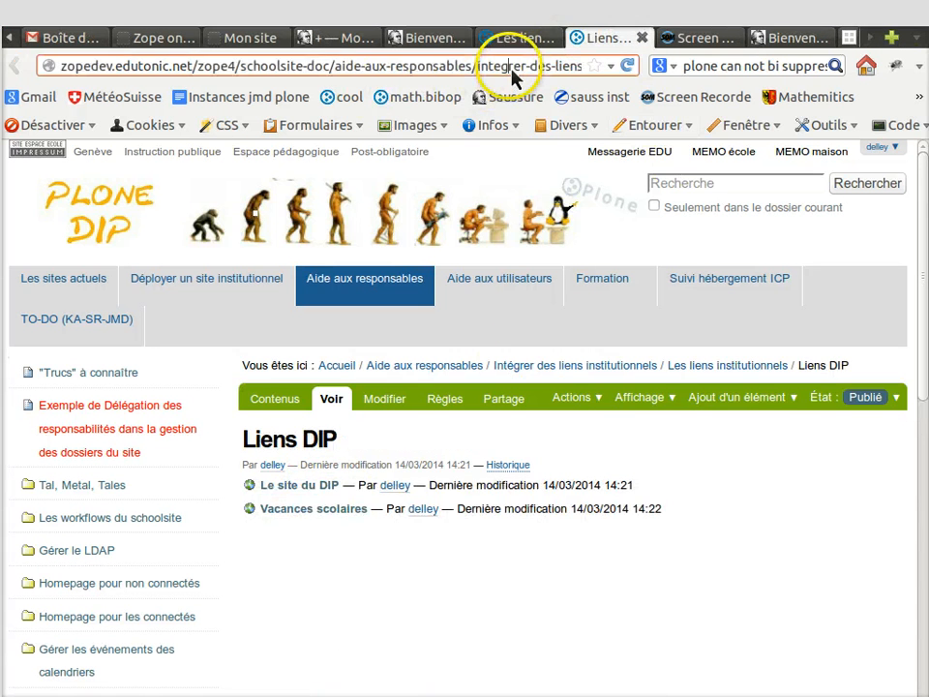
Load the Liens DIP subfolder's feed by appending /RSS to its URL, and go back to the subfolder.
{"action": "left_click_drag", "start_coordinate": [511, 68], "coordinate": [618, 66]}
{"action": "left_click", "coordinate": [582, 70]}
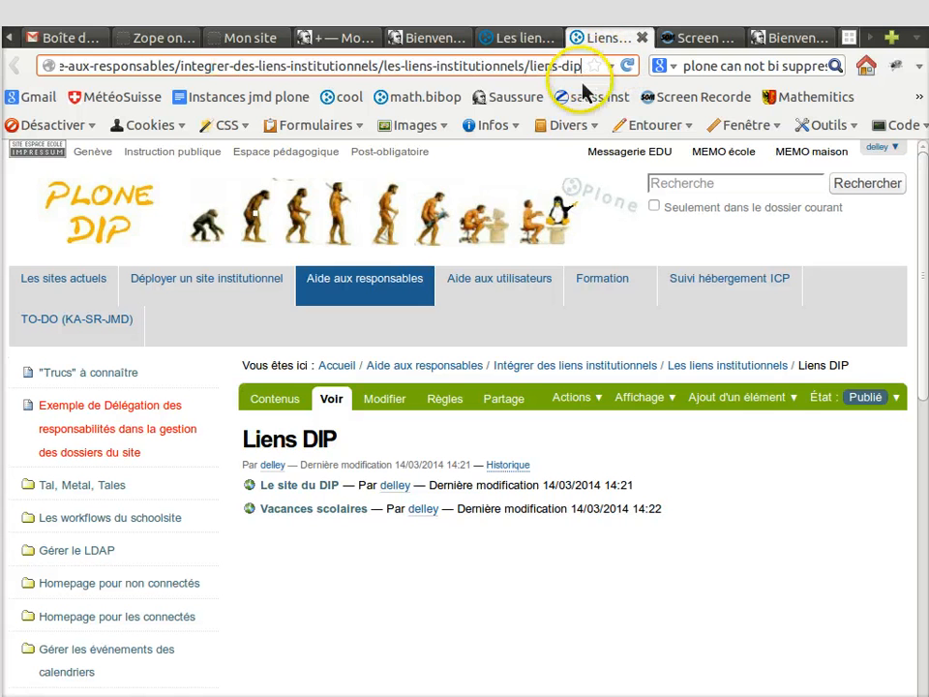
{"action": "type", "text": "/RSS"}
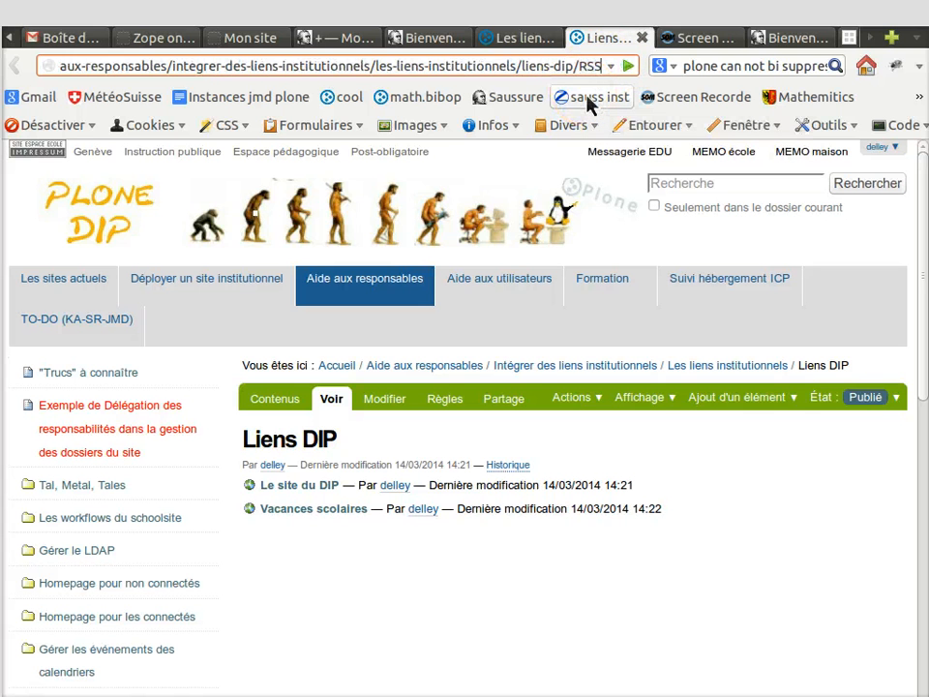
{"action": "key", "text": "Return"}
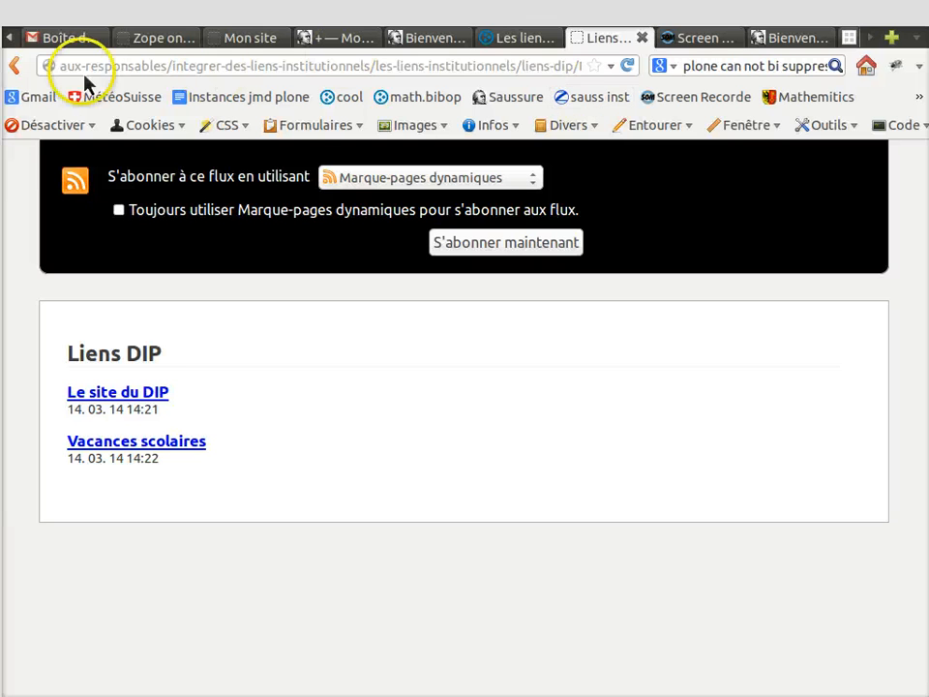
{"action": "left_click", "coordinate": [19, 70]}
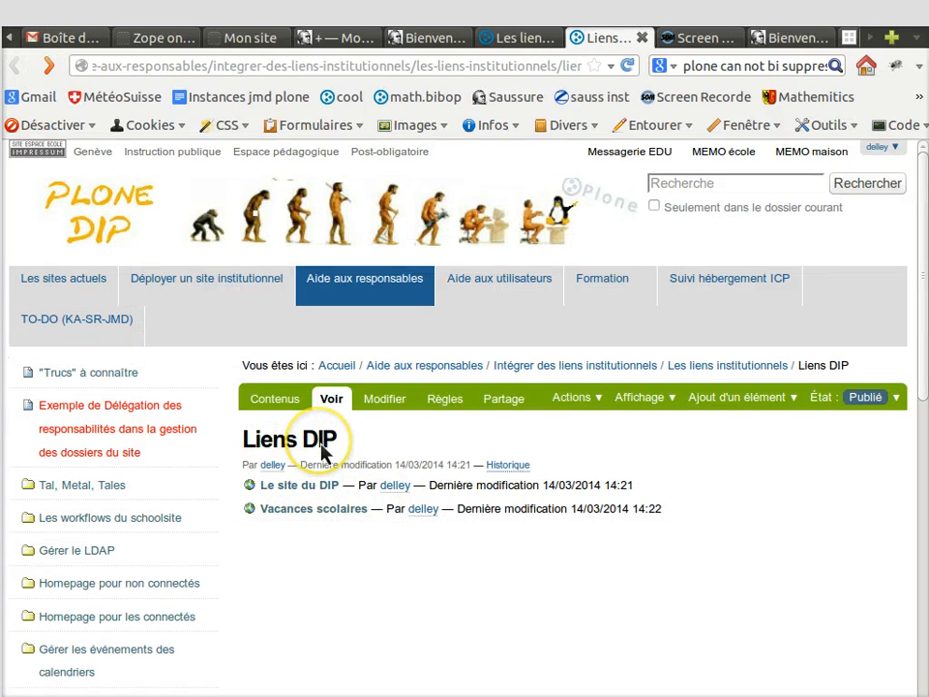
Open the Liens DIP folder's syndication settings by appending /synPropertiesForm to its URL.
{"action": "left_click_drag", "start_coordinate": [577, 65], "coordinate": [602, 75]}
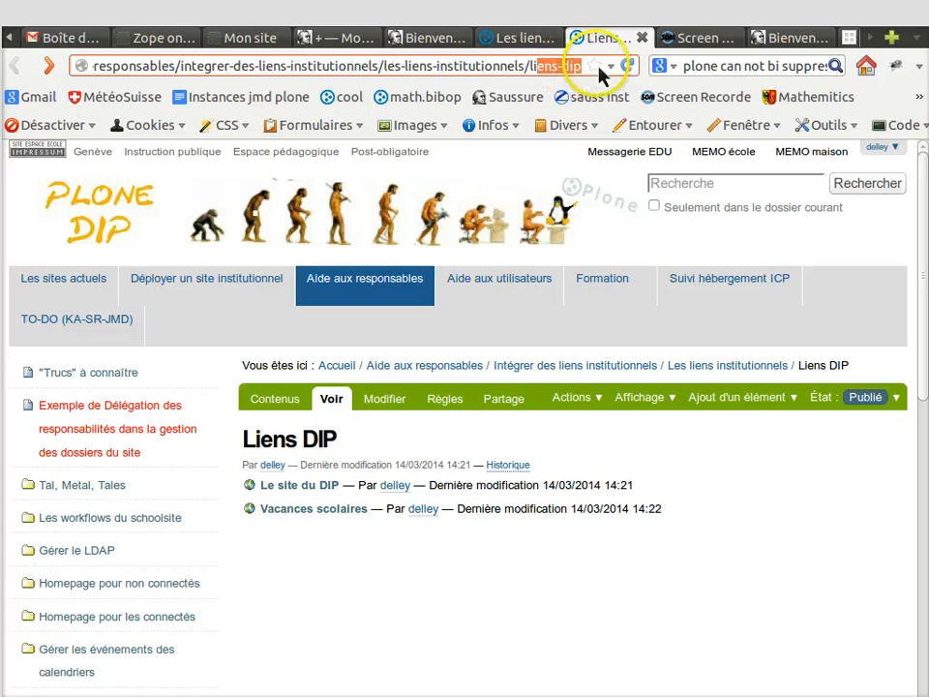
{"action": "left_click", "coordinate": [581, 75]}
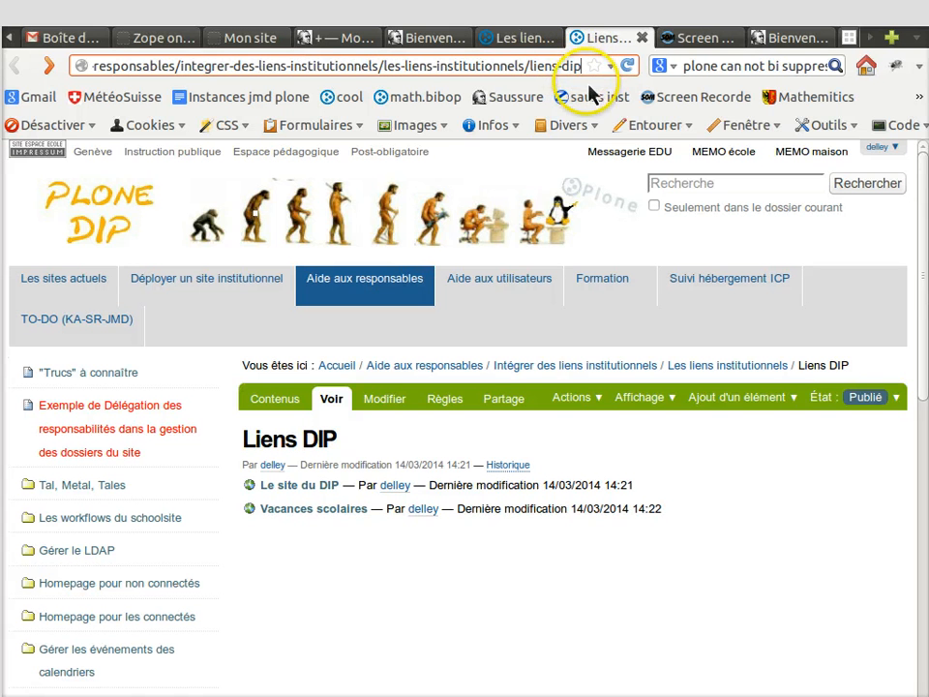
{"action": "type", "text": "/"}
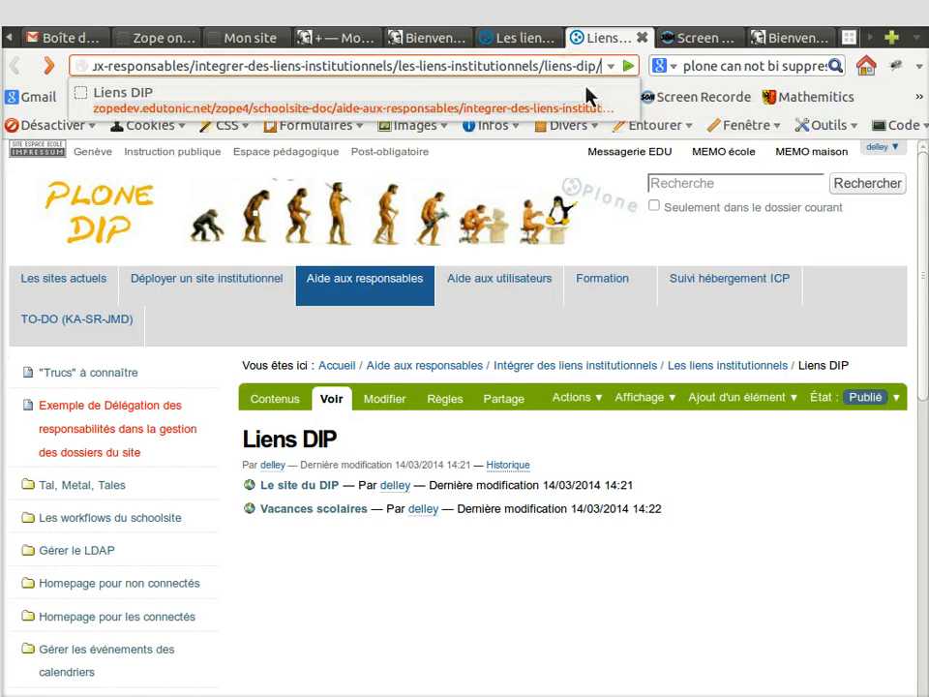
{"action": "key", "text": "Down"}
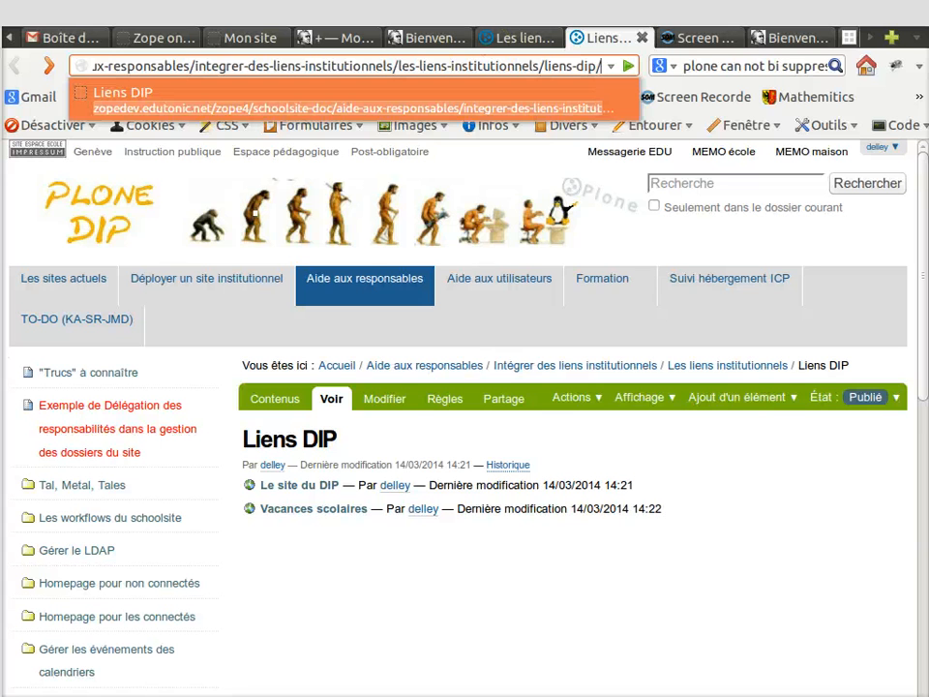
{"action": "key", "text": "Return"}
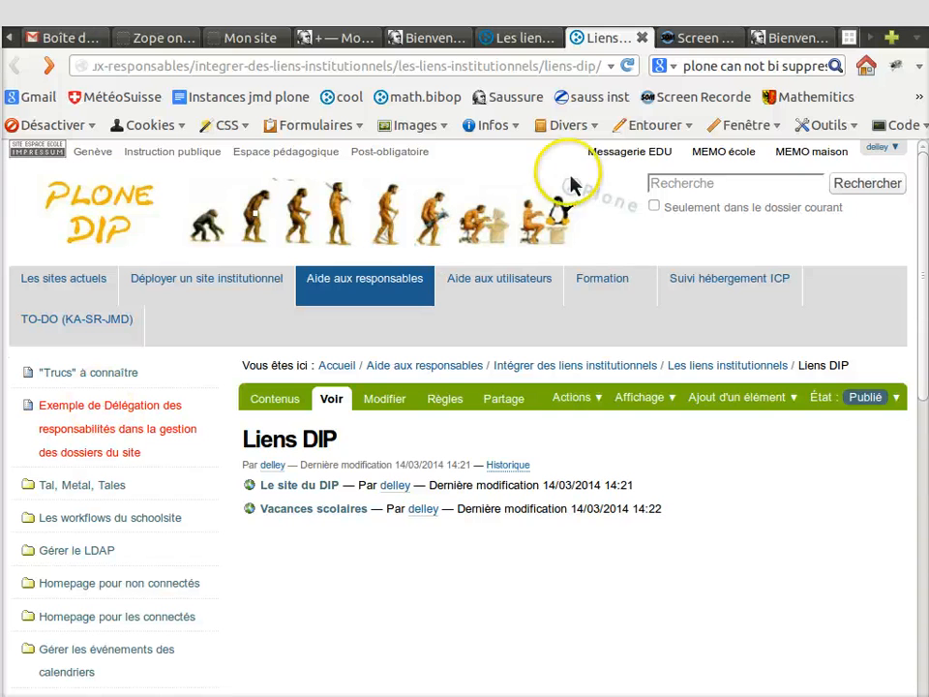
{"action": "left_click", "coordinate": [602, 68]}
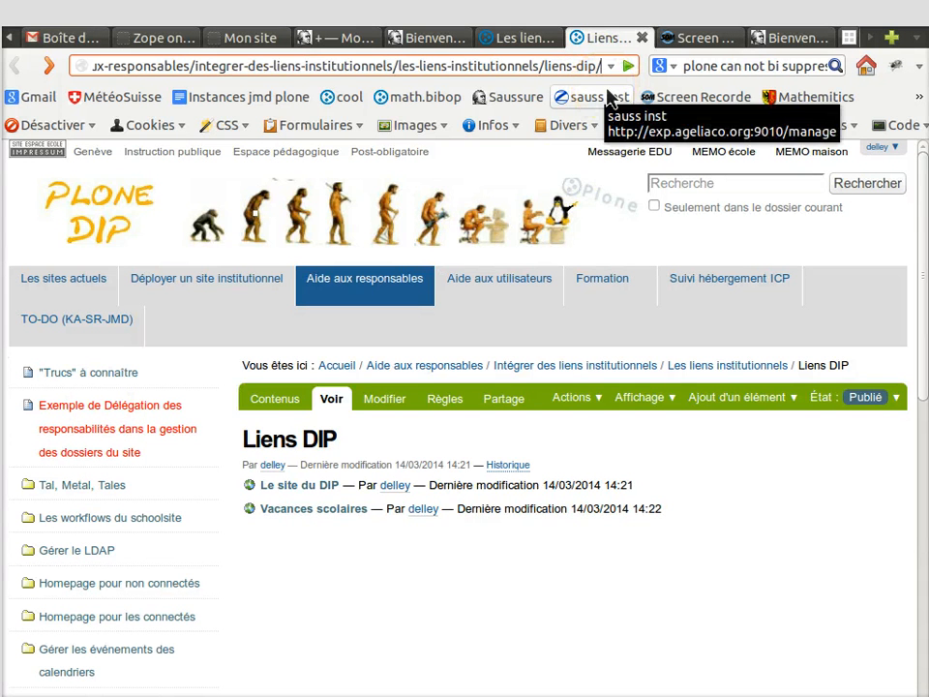
{"action": "type", "text": "sy"}
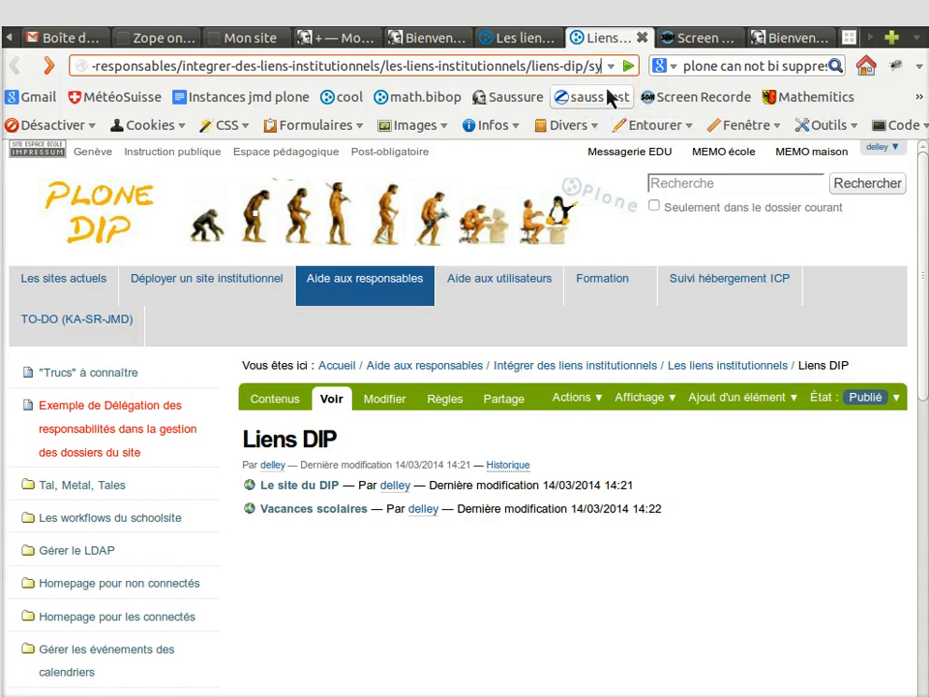
{"action": "type", "text": "nPropert"}
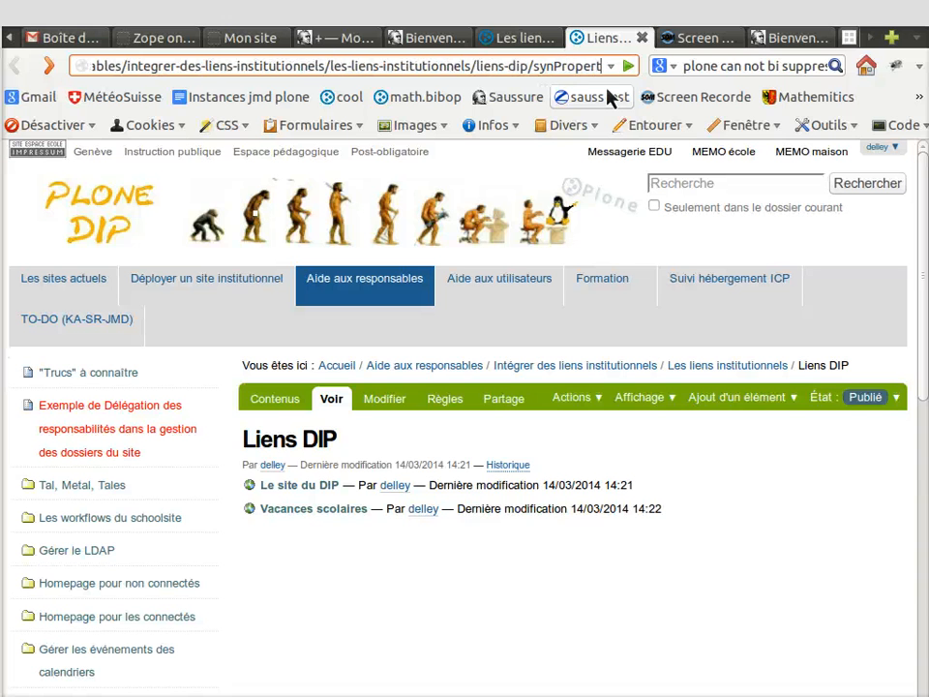
{"action": "type", "text": "iesFOrm"}
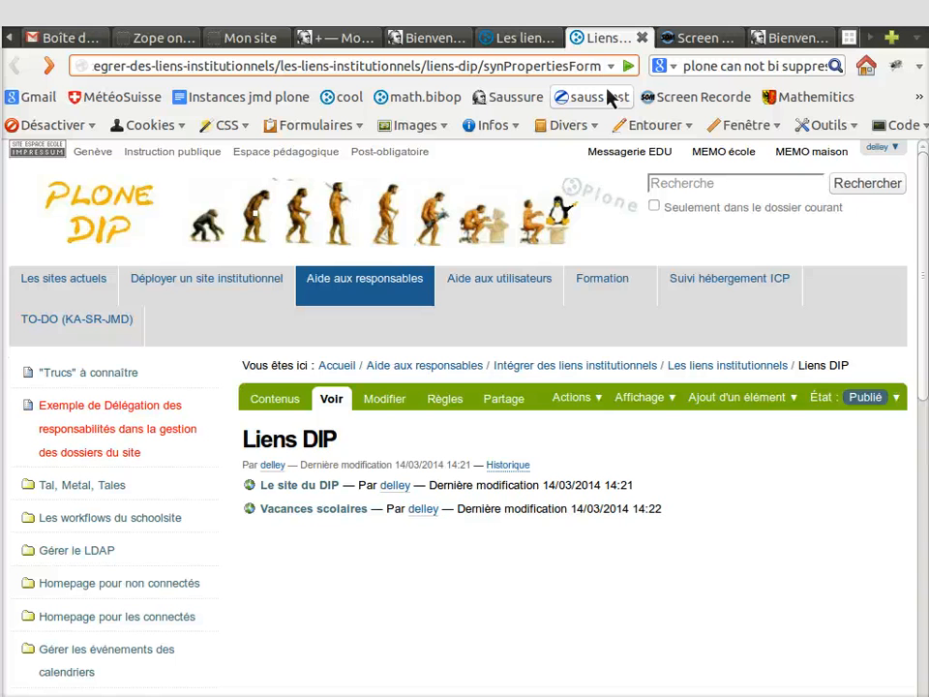
{"action": "key", "text": "Return"}
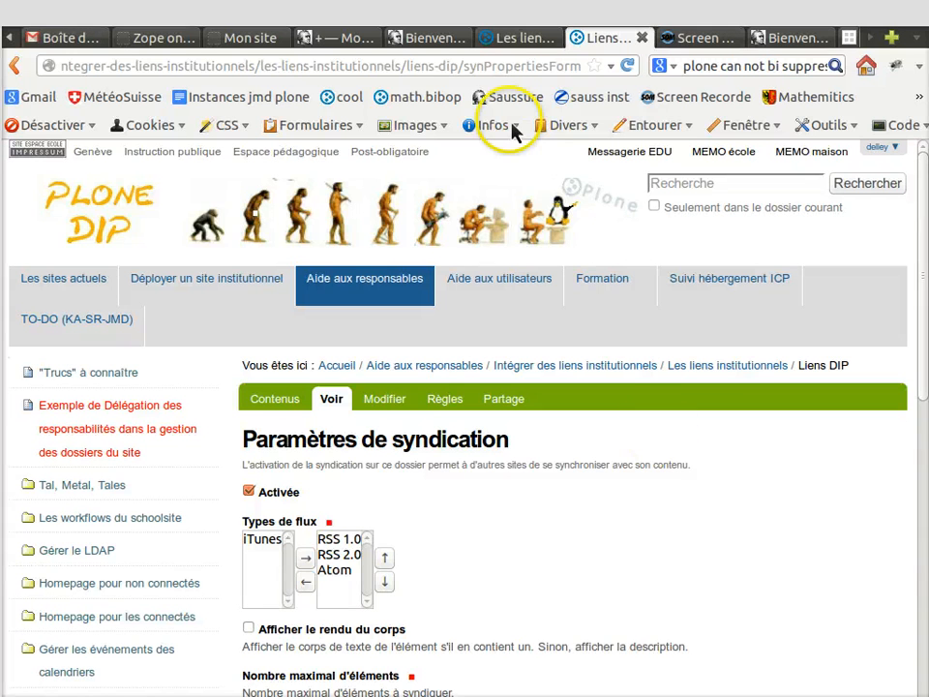
Replace synPropertiesForm with RSS in the URL to load the Liens DIP feed, and copy the feed's full address.
{"action": "left_click_drag", "start_coordinate": [463, 68], "coordinate": [584, 70]}
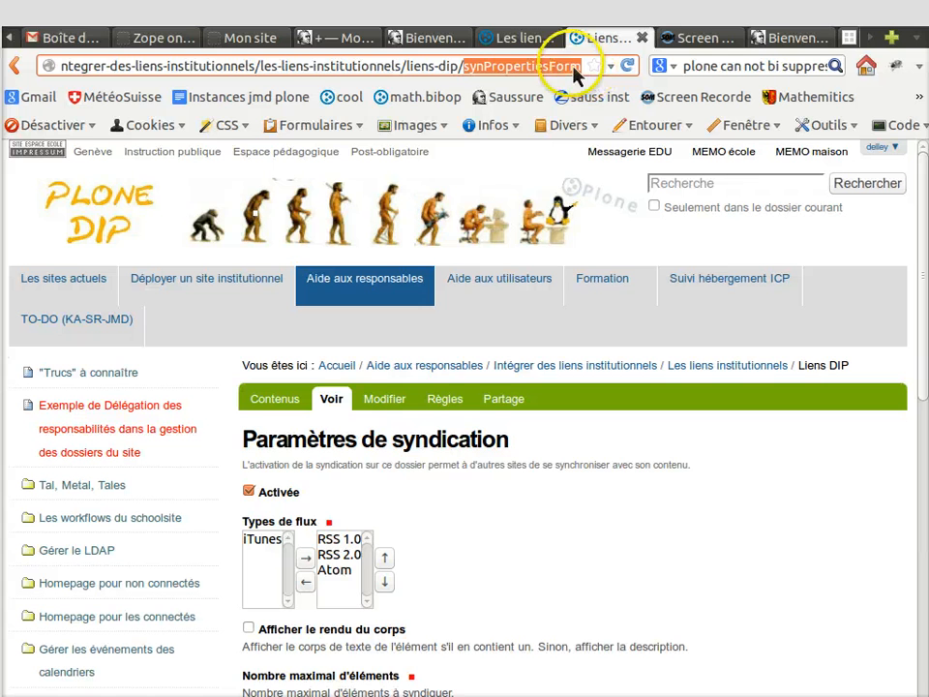
{"action": "type", "text": "R"}
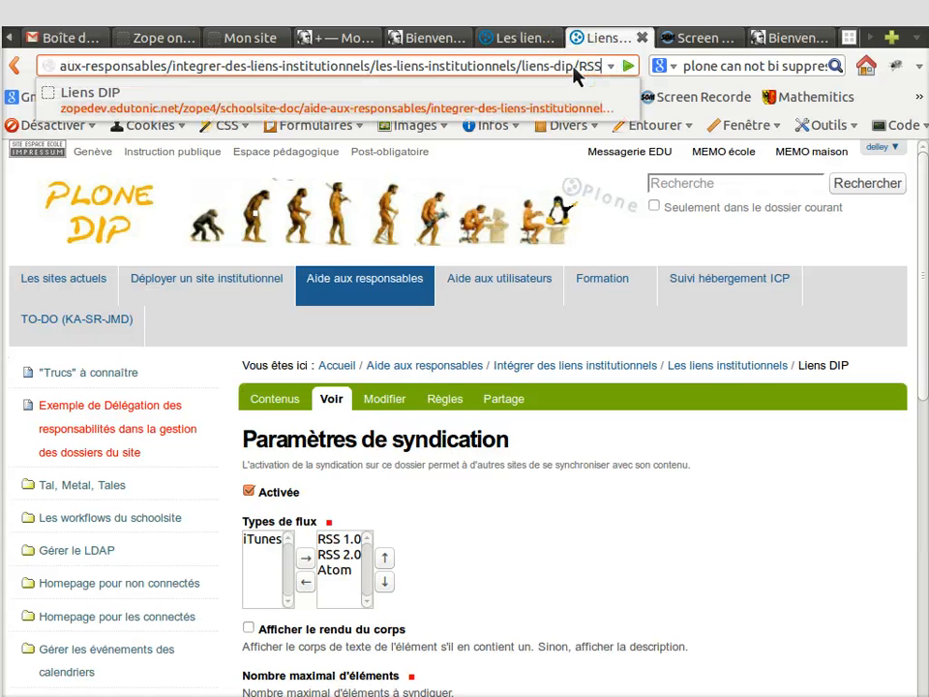
{"action": "type", "text": "SS"}
{"action": "key", "text": "Return"}
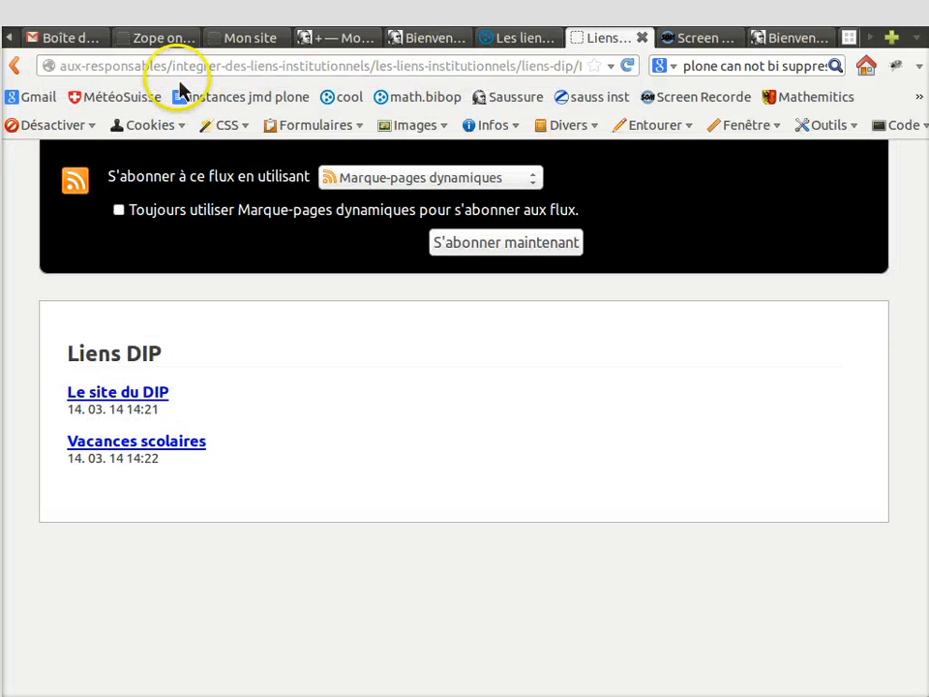
{"action": "left_click", "coordinate": [170, 69]}
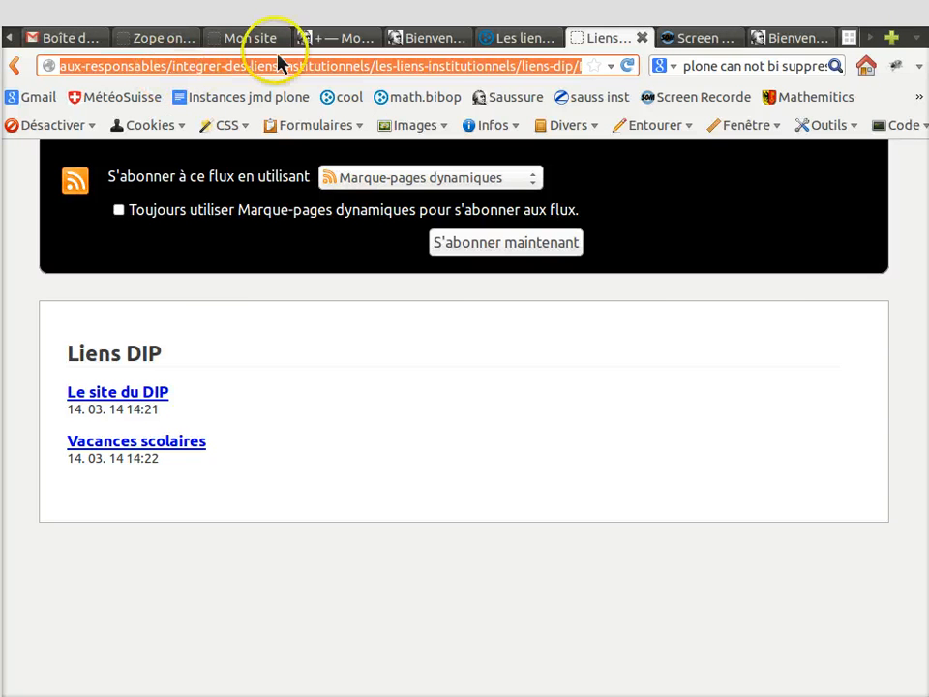
Paste the copied Liens DIP feed address as the feed URL of the RSS portlet being added to Liens institutionnels.
{"action": "left_click", "coordinate": [337, 39]}
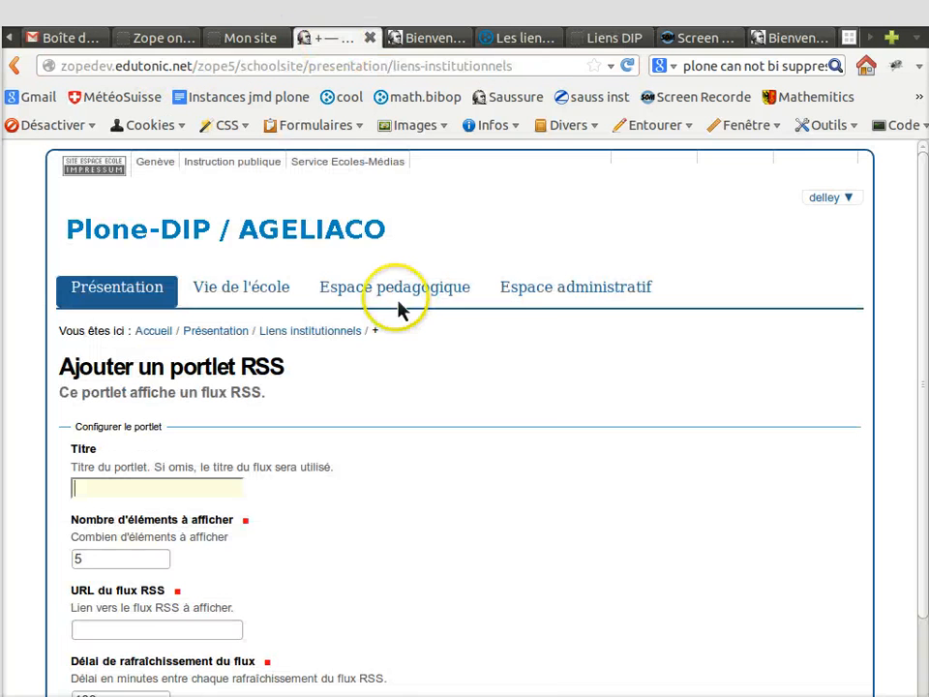
{"action": "left_click", "coordinate": [107, 634]}
{"action": "type", "text": "http://zopedev.edutonic.net/zope5/schoolsite/presentation/liens-institutionnels/liens-dip/RSS"}
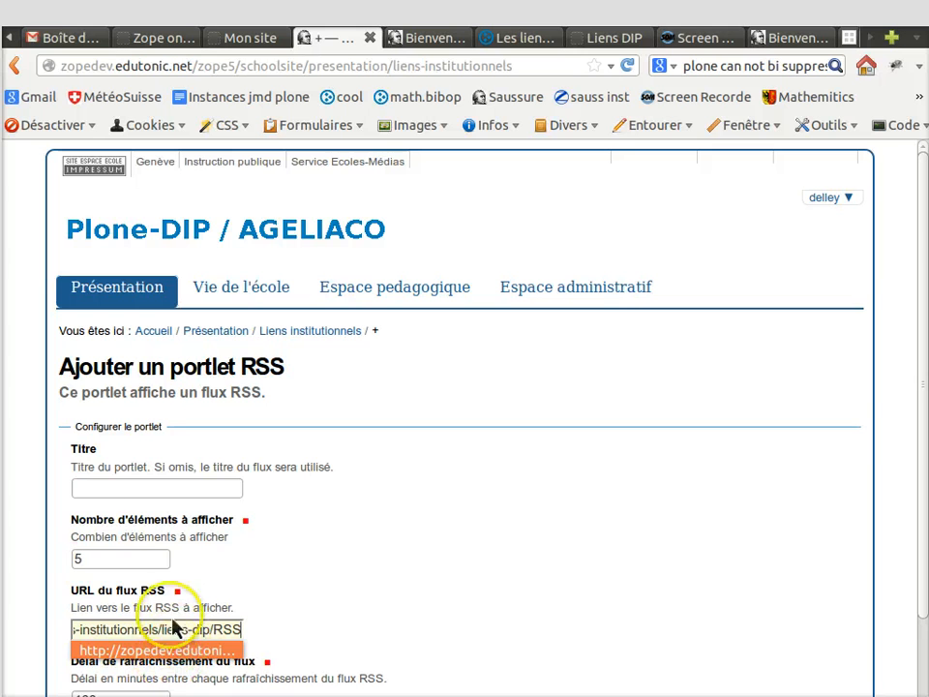
Title the RSS portlet Liens DIP and save it with 5 items to display.
{"action": "left_click", "coordinate": [114, 495]}
{"action": "type", "text": "Li"}
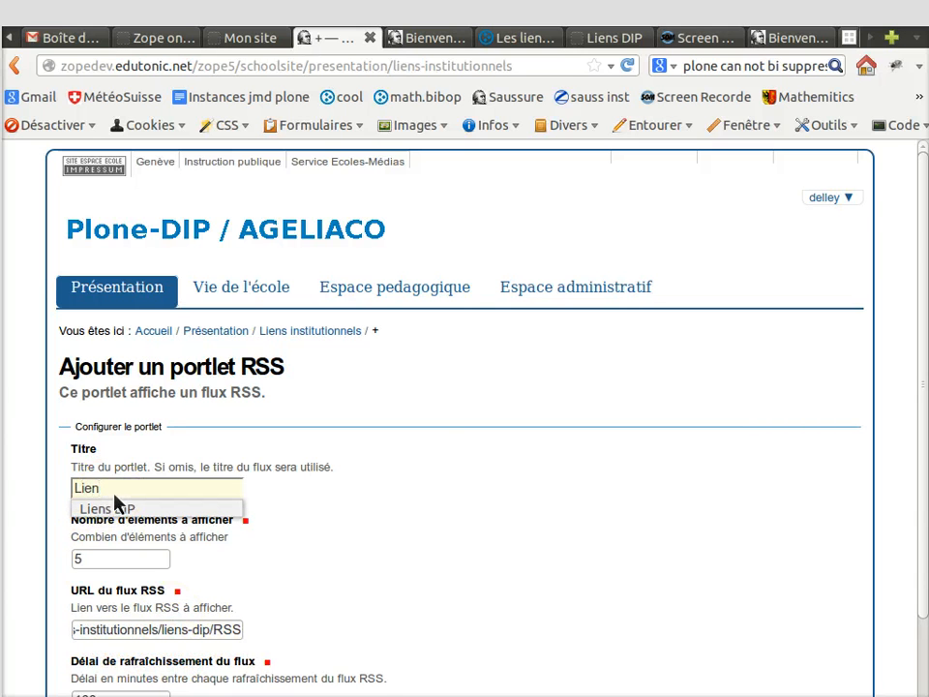
{"action": "type", "text": "en"}
{"action": "left_click", "coordinate": [174, 509]}
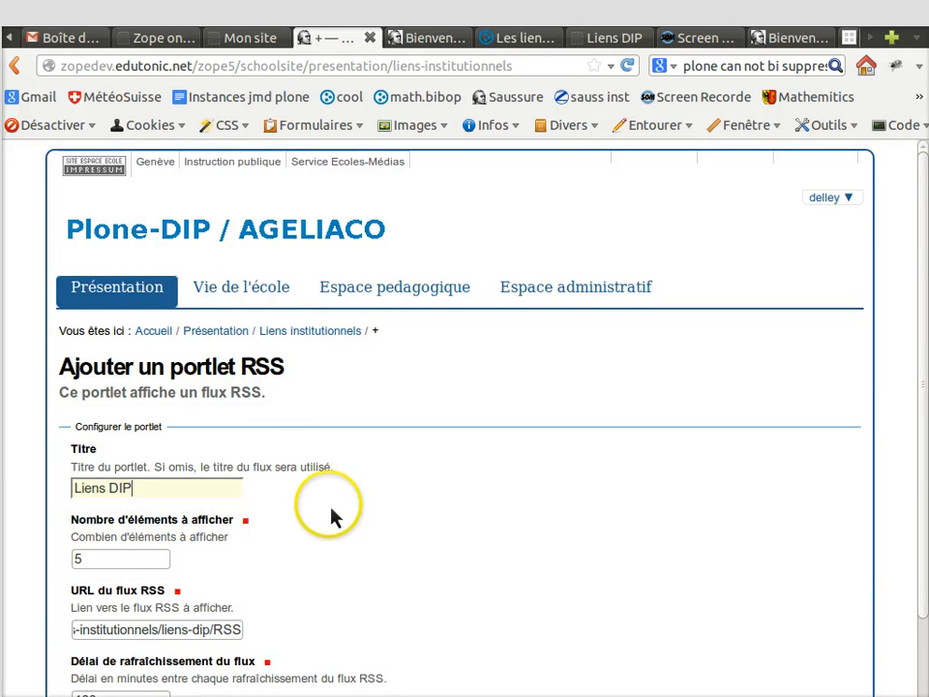
{"action": "scroll", "coordinate": [330, 508], "scroll_direction": "down", "scroll_amount": 3}
{"action": "left_click_drag", "start_coordinate": [87, 426], "coordinate": [74, 426]}
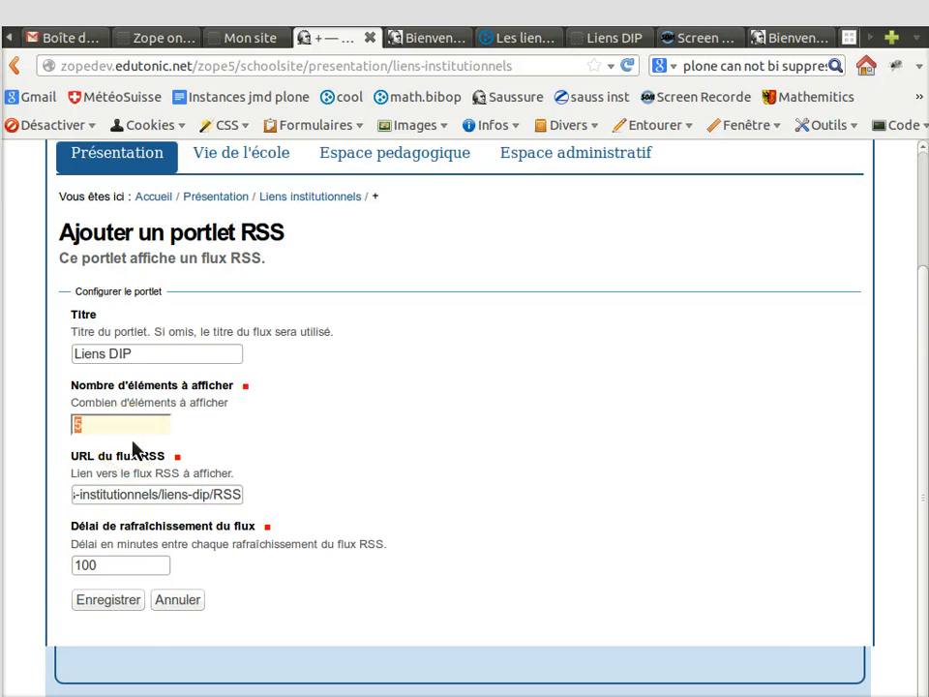
{"action": "left_click", "coordinate": [109, 600]}
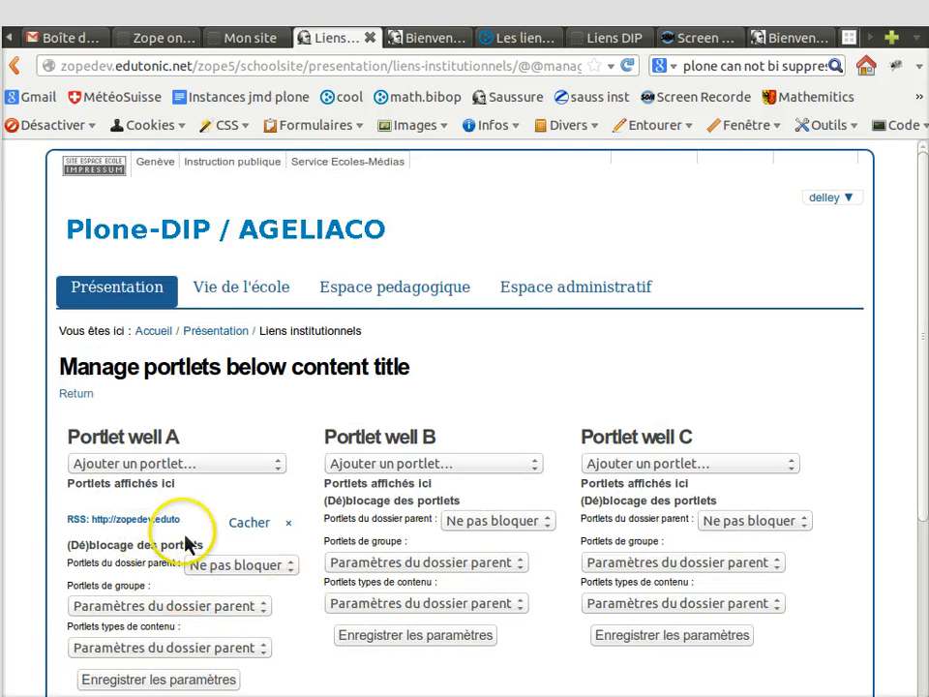
Start adding a Flux RSS portlet to Portlet well B, and copy the Liens PO link address from Les liens institutionnels.
{"action": "left_click", "coordinate": [535, 467]}
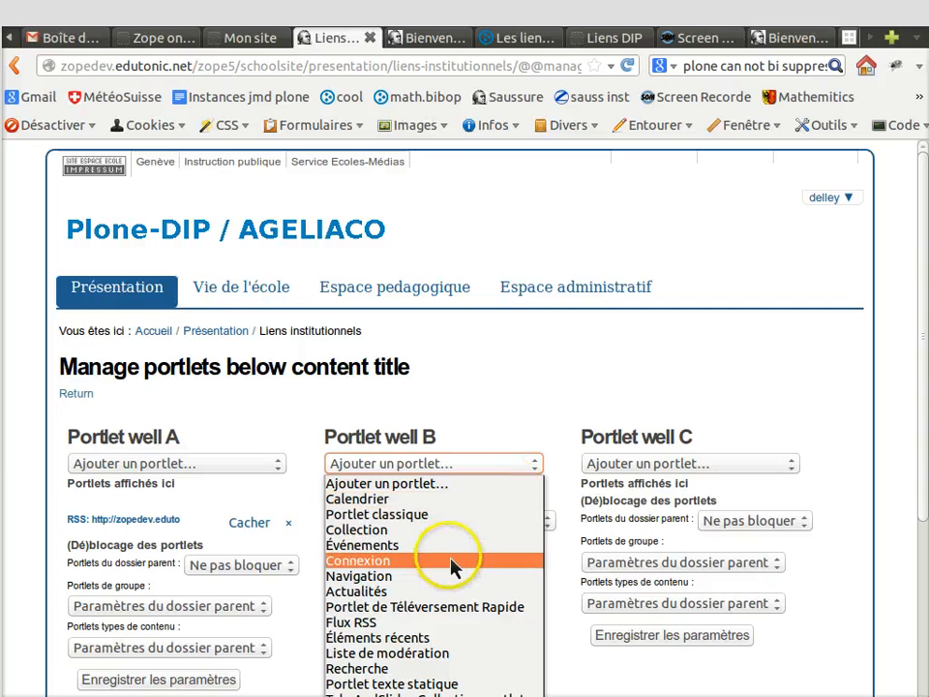
{"action": "left_click", "coordinate": [397, 620]}
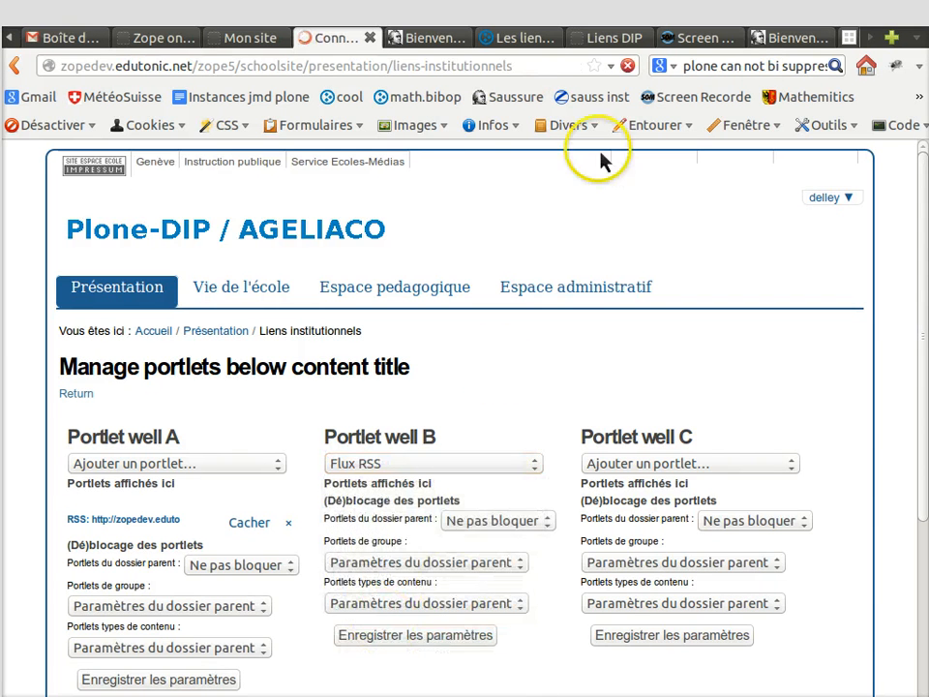
{"action": "left_click", "coordinate": [529, 44]}
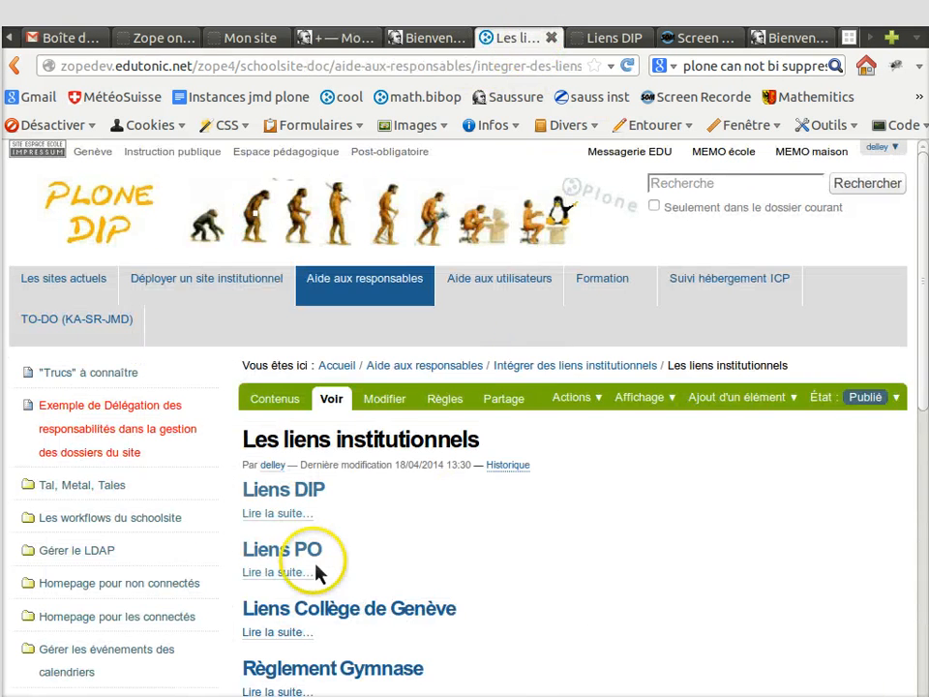
{"action": "right_click", "coordinate": [271, 560]}
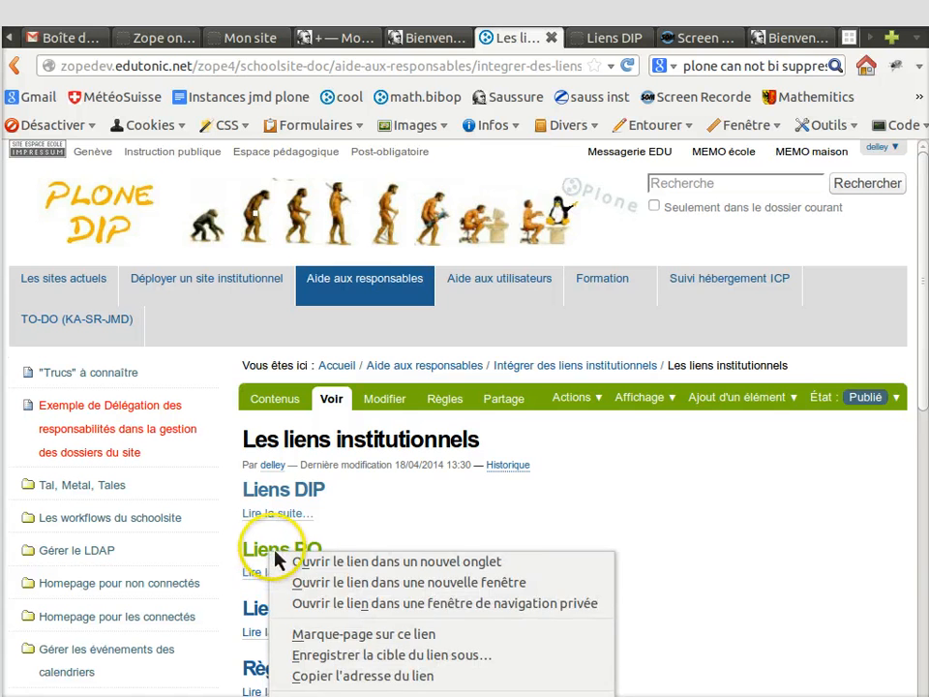
{"action": "left_click", "coordinate": [290, 676]}
Set the new RSS portlet's feed URL to the copied Liens PO address followed by /RSS.
{"action": "left_click", "coordinate": [348, 37]}
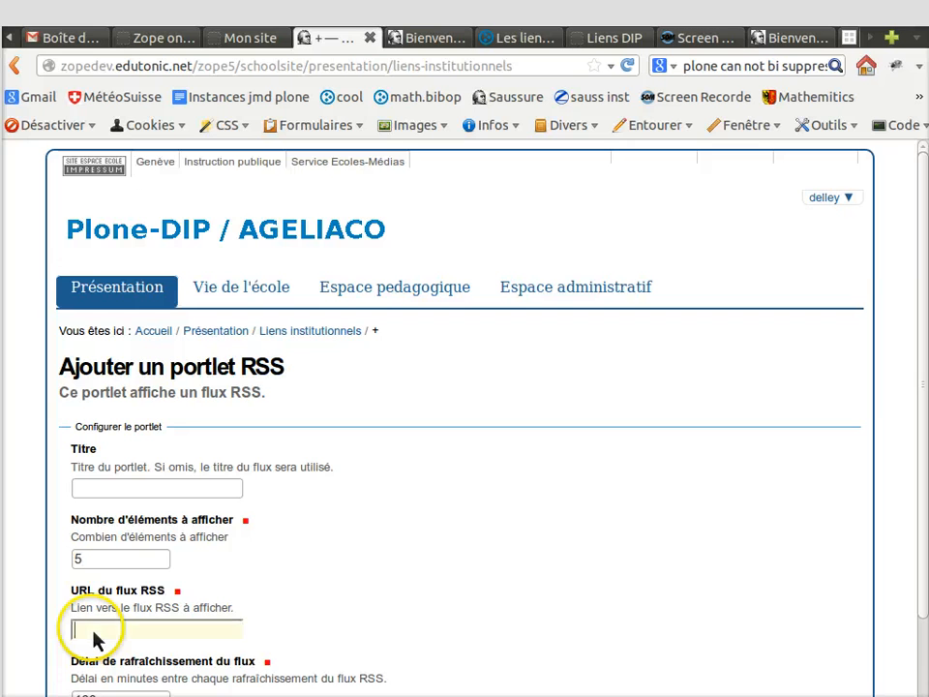
{"action": "key", "text": "ctrl+v"}
{"action": "type", "text": "/R"}
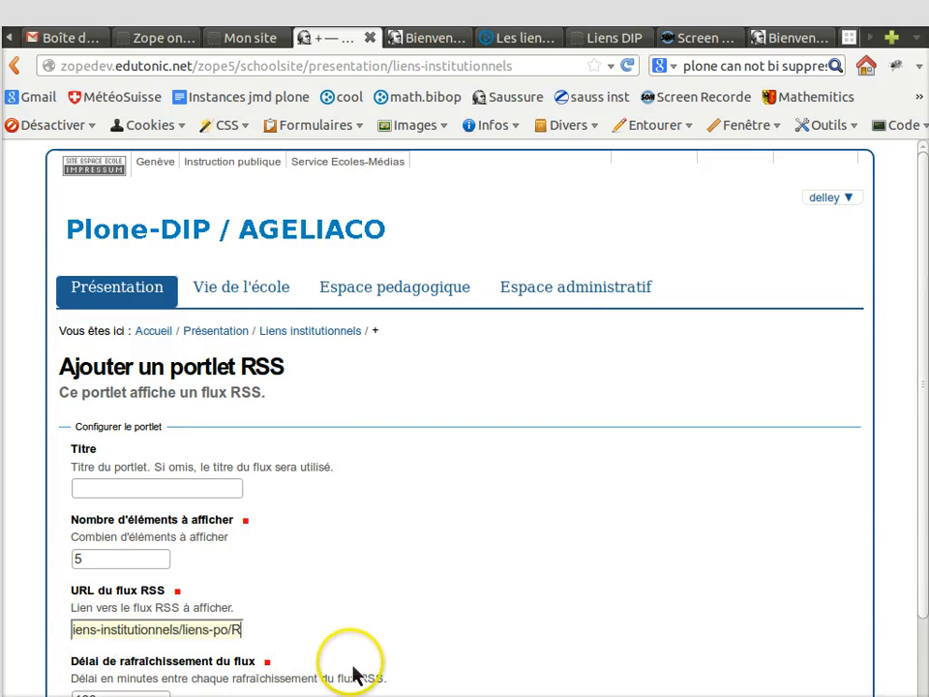
Title the second RSS portlet Liens PO and save it with 5 items to display.
{"action": "left_click", "coordinate": [160, 491]}
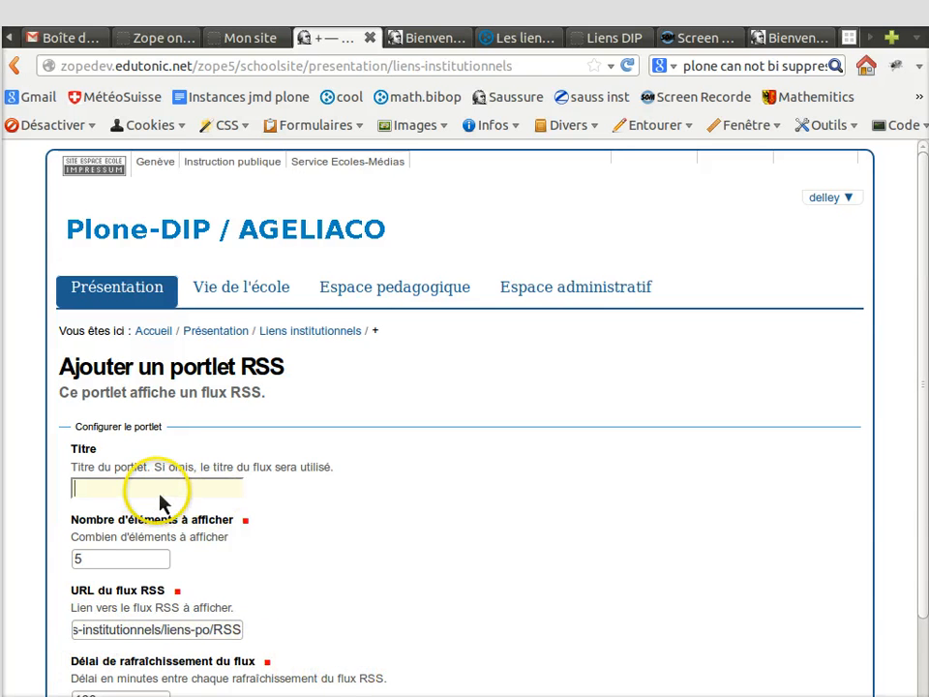
{"action": "type", "text": "Liens "}
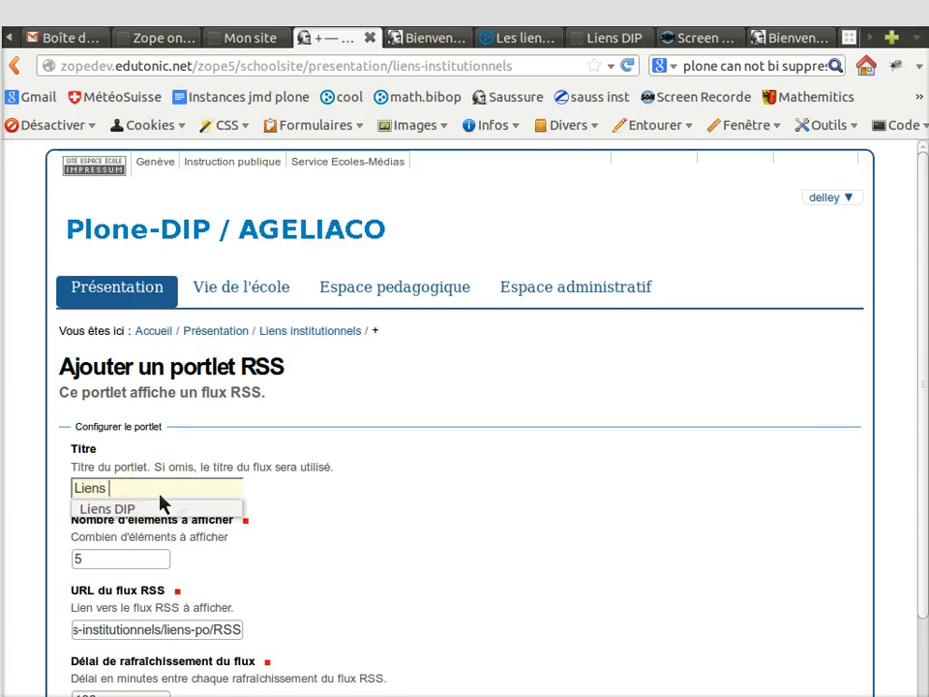
{"action": "type", "text": "PO"}
{"action": "key", "text": "Tab"}
{"action": "scroll", "coordinate": [297, 539], "scroll_direction": "down", "scroll_amount": 2}
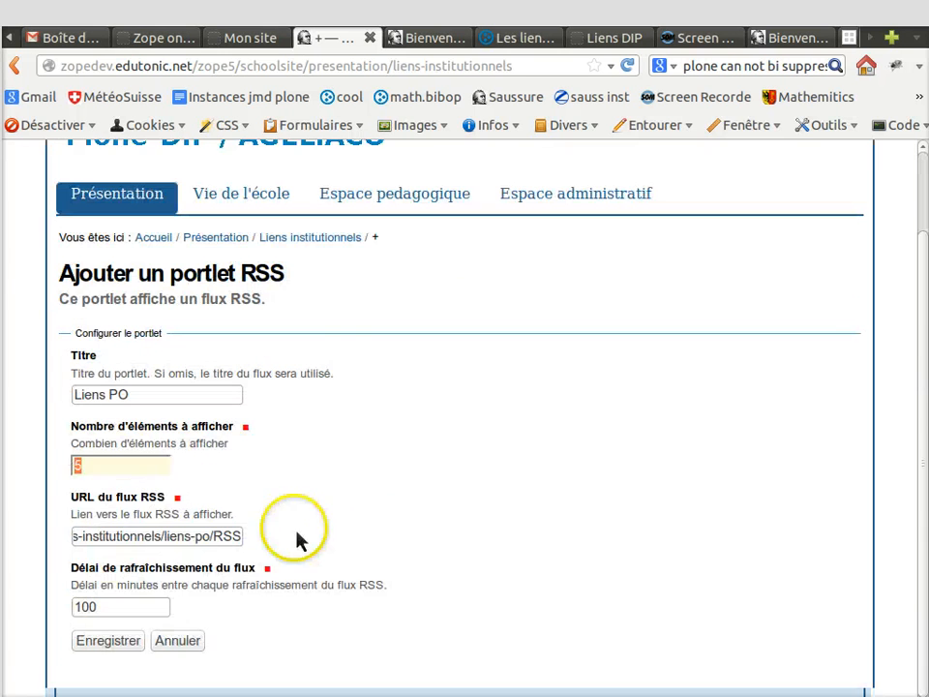
{"action": "scroll", "coordinate": [297, 540], "scroll_direction": "down", "scroll_amount": 1}
{"action": "left_click", "coordinate": [135, 598]}
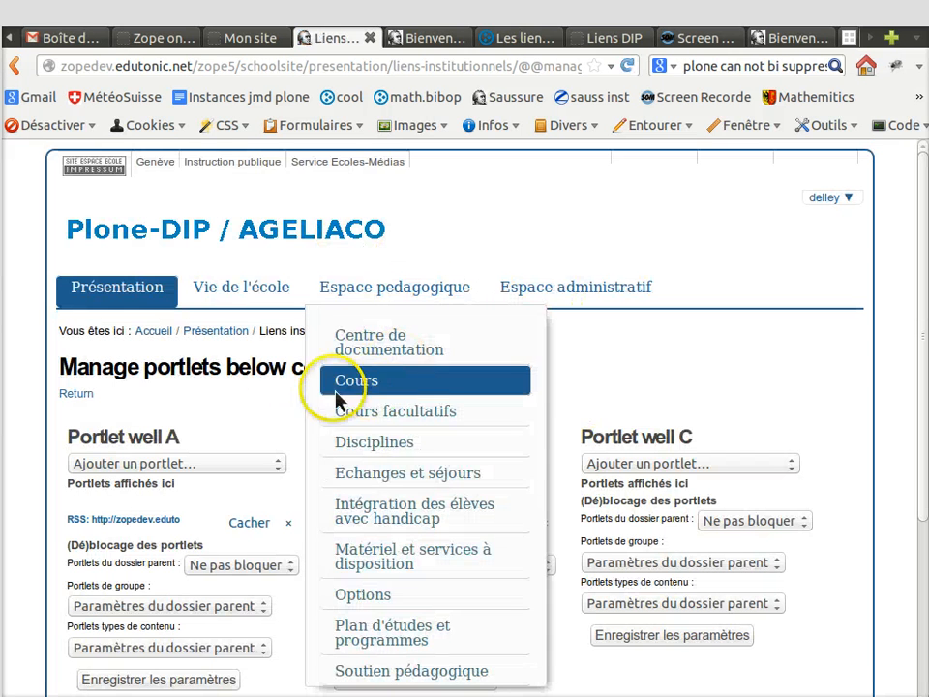
{"action": "left_click_drag", "start_coordinate": [523, 68], "coordinate": [681, 67]}
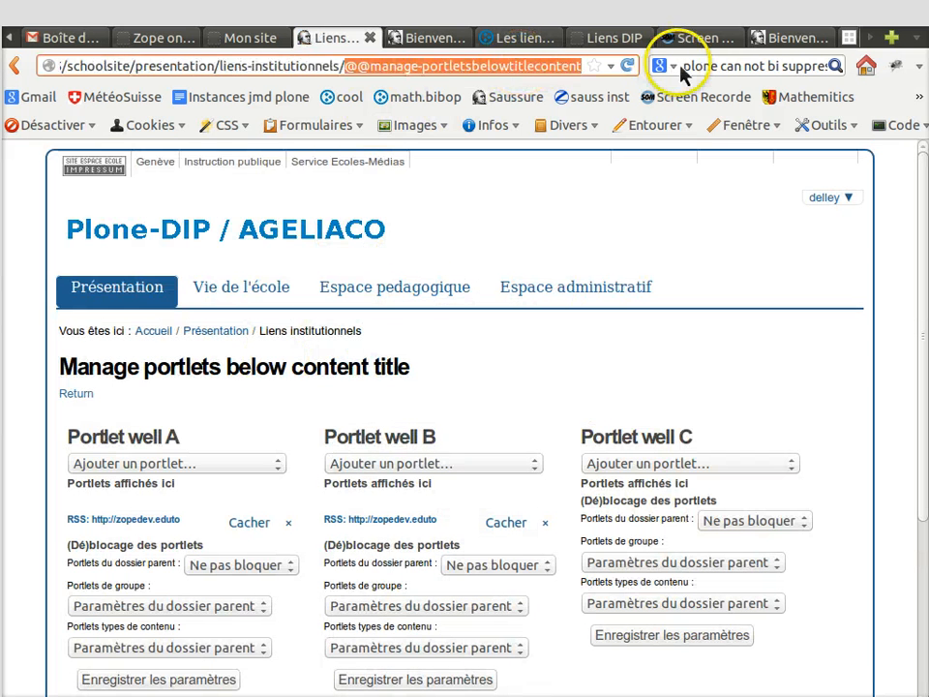
{"action": "key", "text": "BackSpace"}
{"action": "key", "text": "Return"}
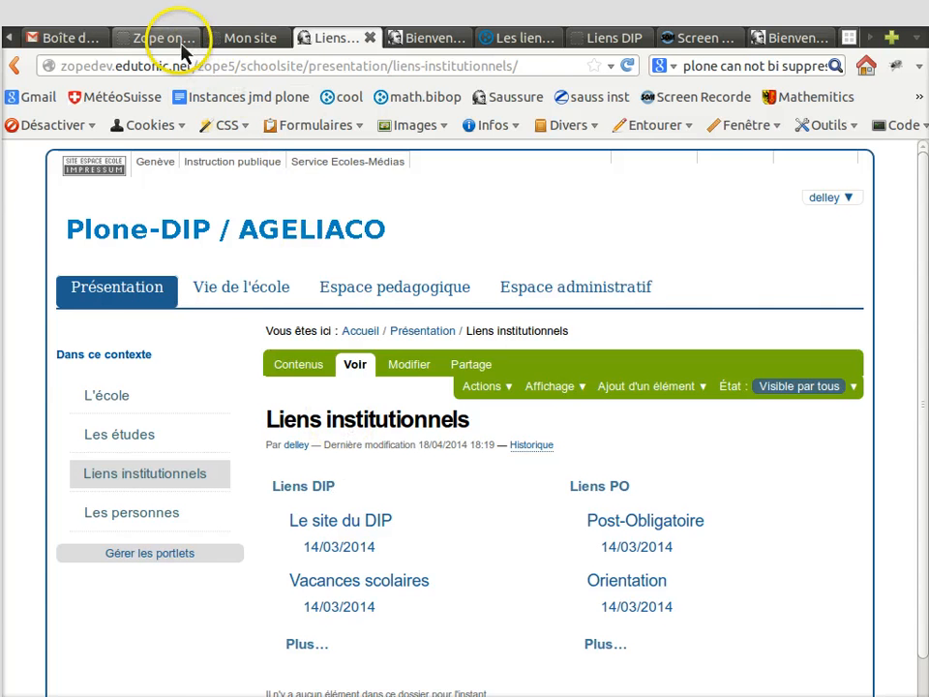
Switch to the Zope management interface and search ploneCustom.css for "liens" to locate the institutional links CSS section.
{"action": "left_click", "coordinate": [164, 38]}
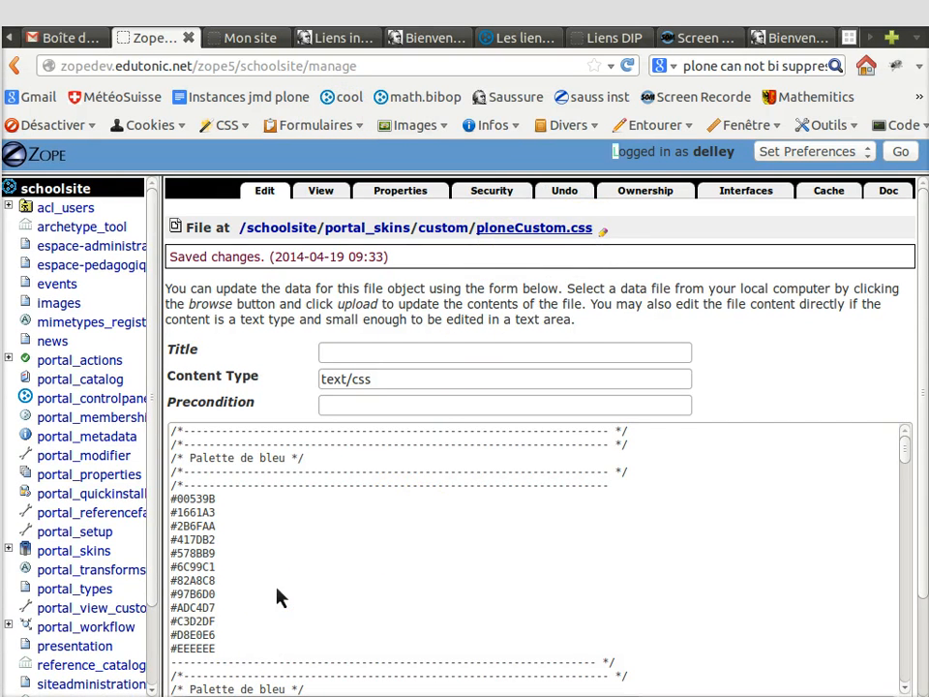
{"action": "type", "text": "ien"}
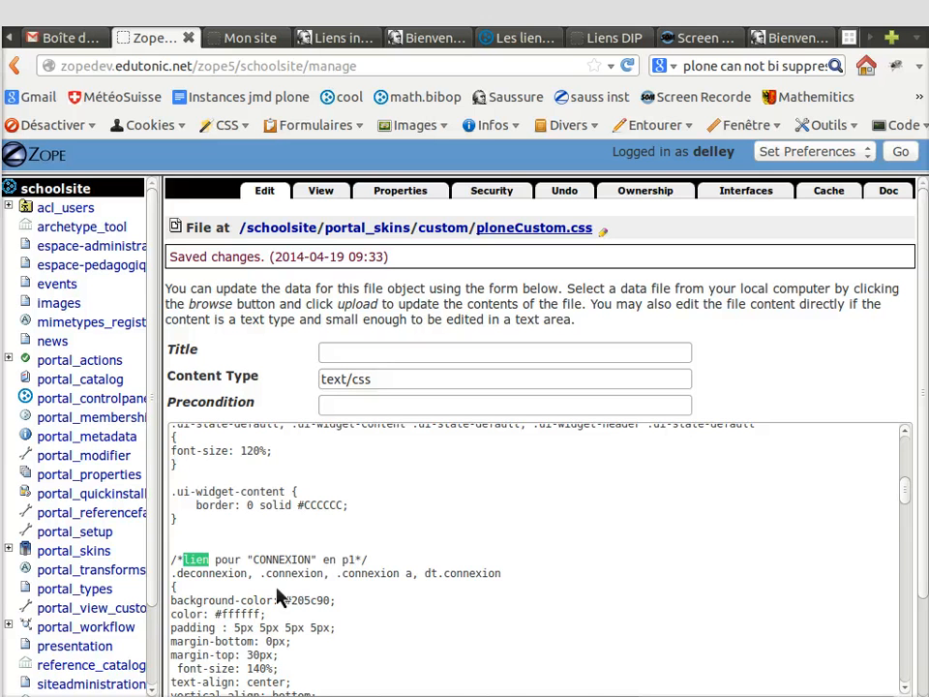
{"action": "type", "text": "s"}
{"action": "left_click", "coordinate": [240, 532]}
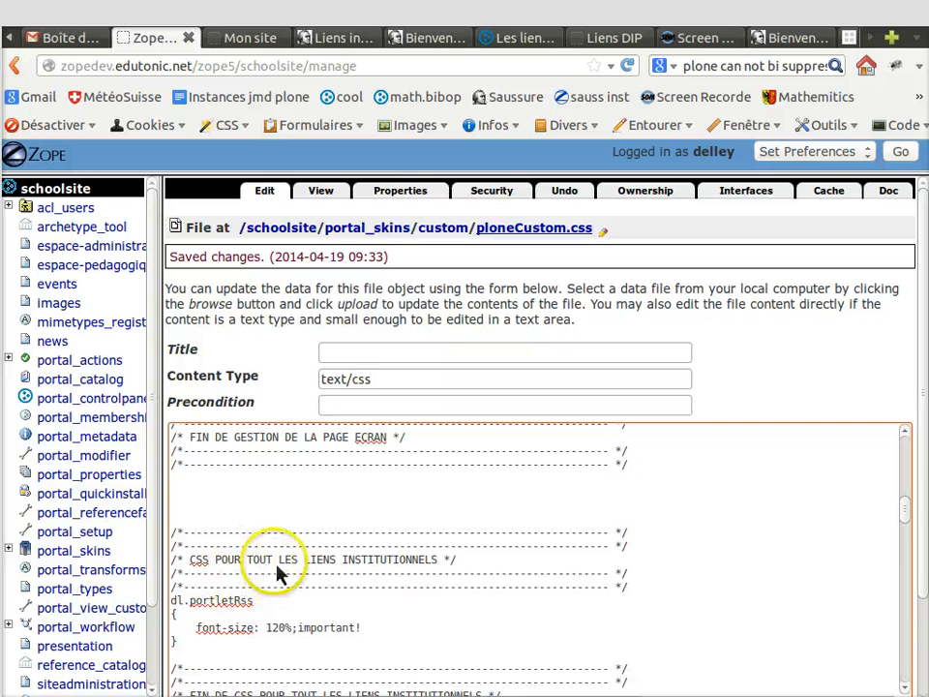
Highlight the dl.portletRss selector in the institutional links CSS section, and return to the Liens institutionnels page.
{"action": "left_click_drag", "start_coordinate": [249, 604], "coordinate": [151, 604]}
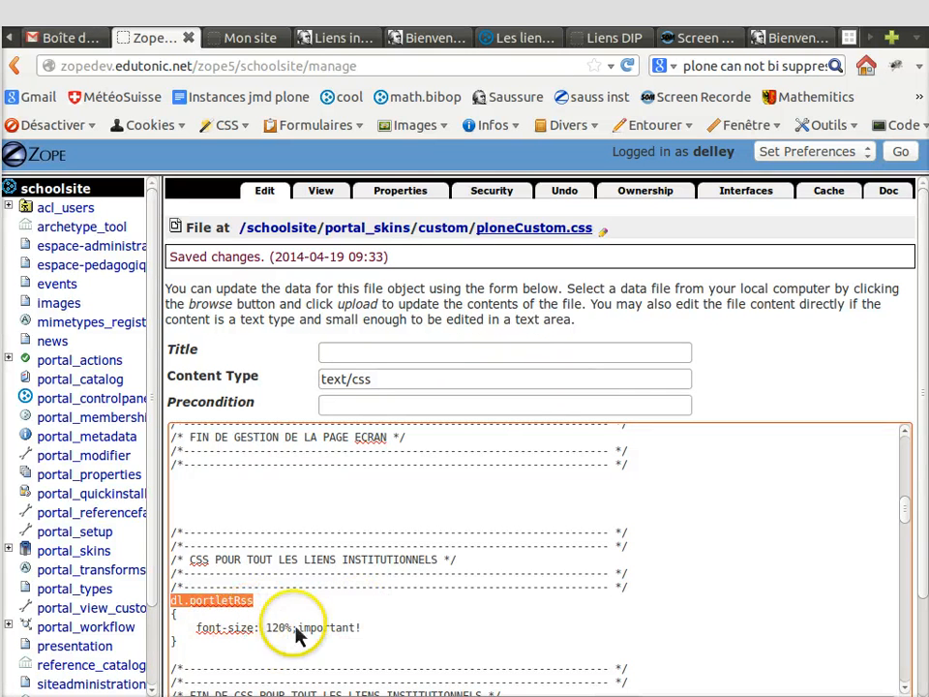
{"action": "left_click", "coordinate": [338, 34]}
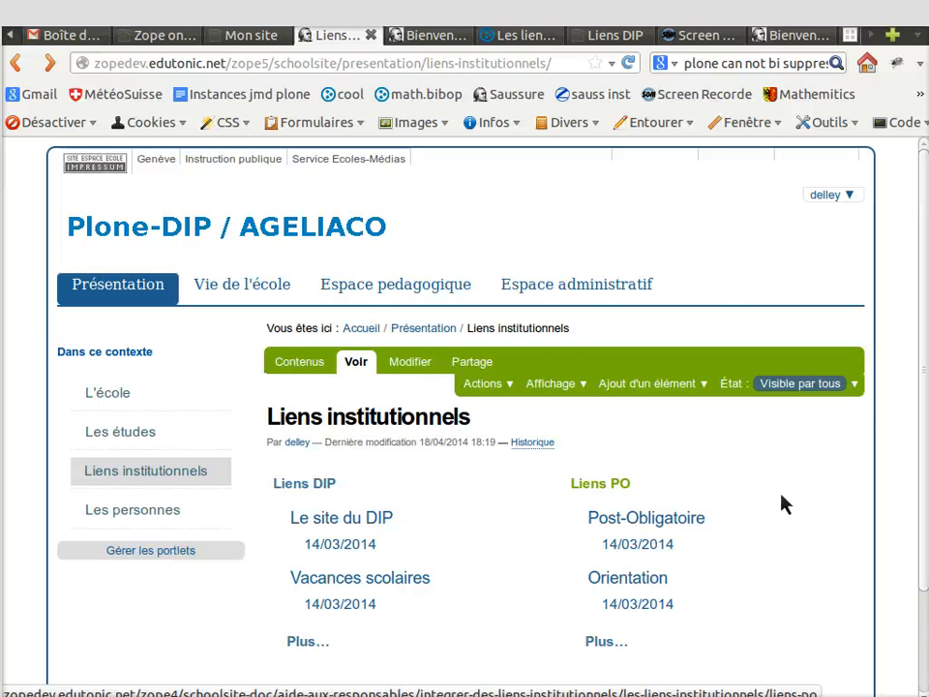
Open the Règlements folder of the Espace administratif section.
{"action": "mouse_move", "coordinate": [578, 307]}
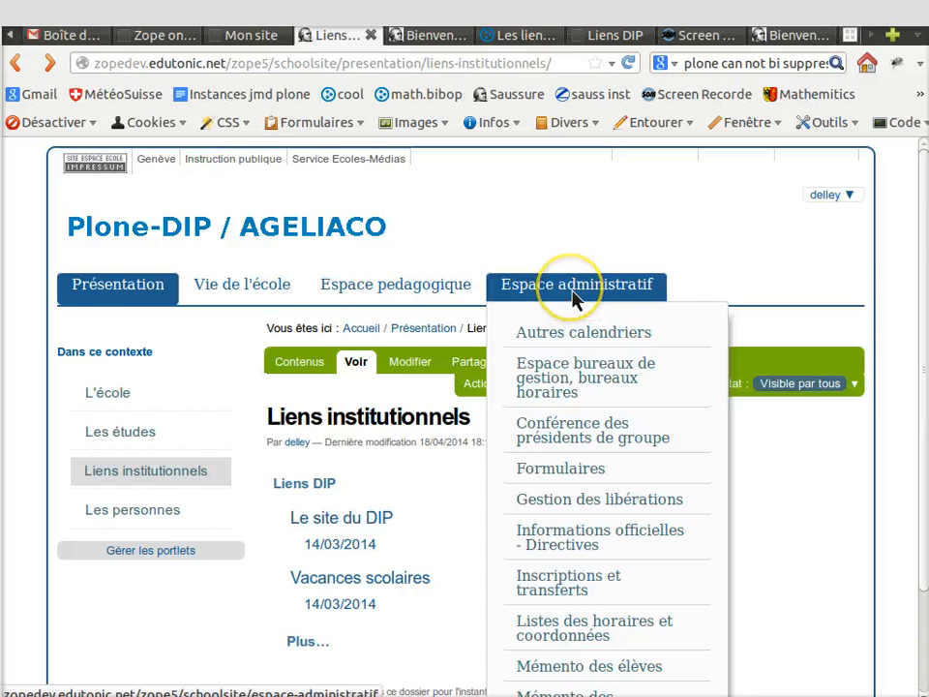
{"action": "scroll", "coordinate": [572, 297], "scroll_direction": "down", "scroll_amount": 2}
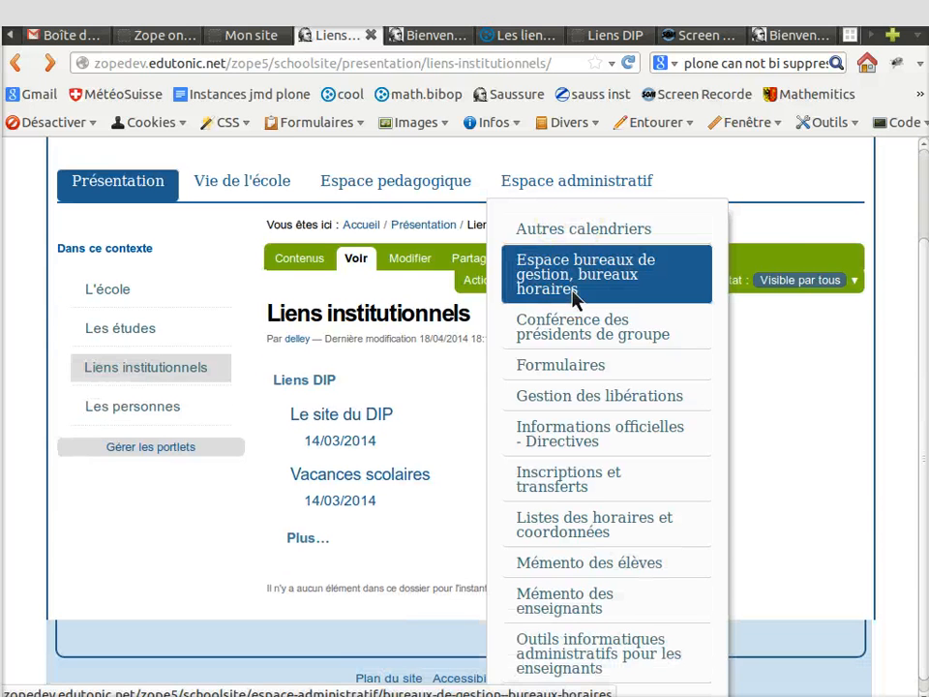
{"action": "scroll", "coordinate": [573, 300], "scroll_direction": "down", "scroll_amount": 1}
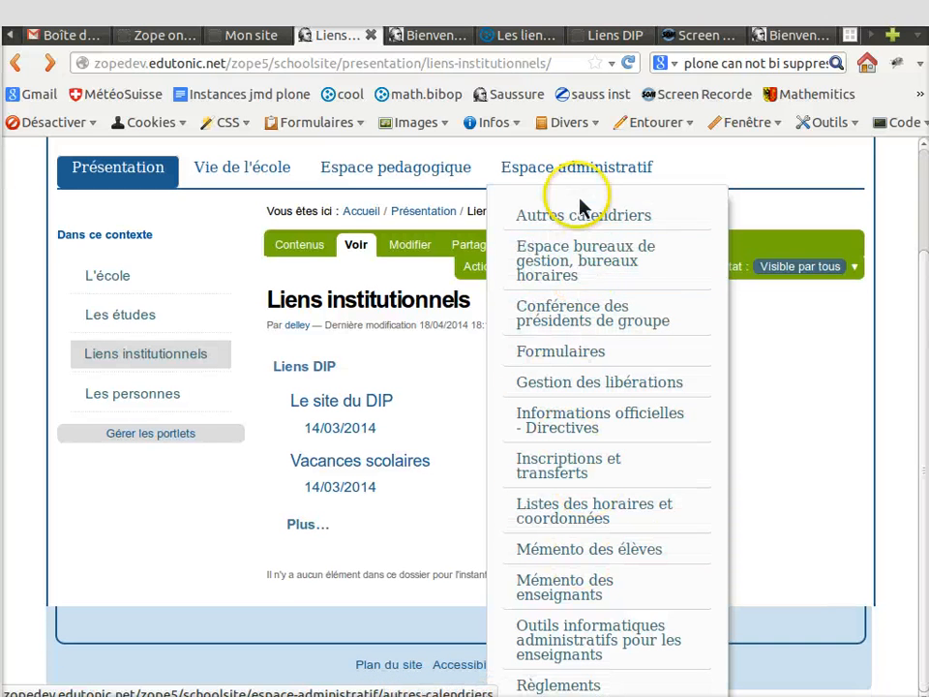
{"action": "left_click", "coordinate": [581, 684]}
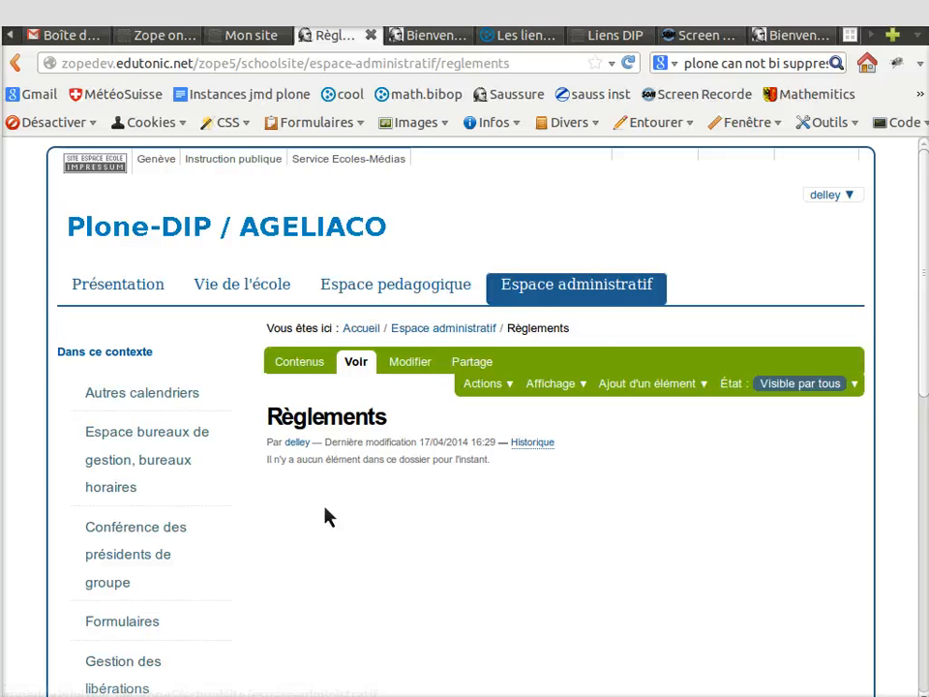
Switch to the Les liens institutionnels page on the schoolsite-doc site to review the available link collections.
{"action": "left_click", "coordinate": [425, 659]}
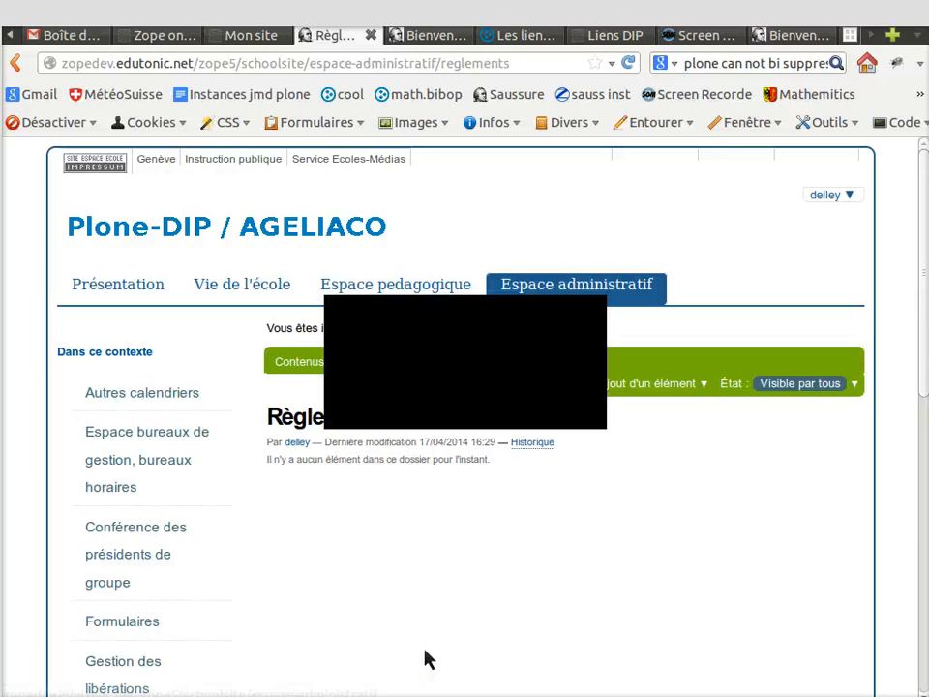
{"action": "left_click", "coordinate": [395, 664]}
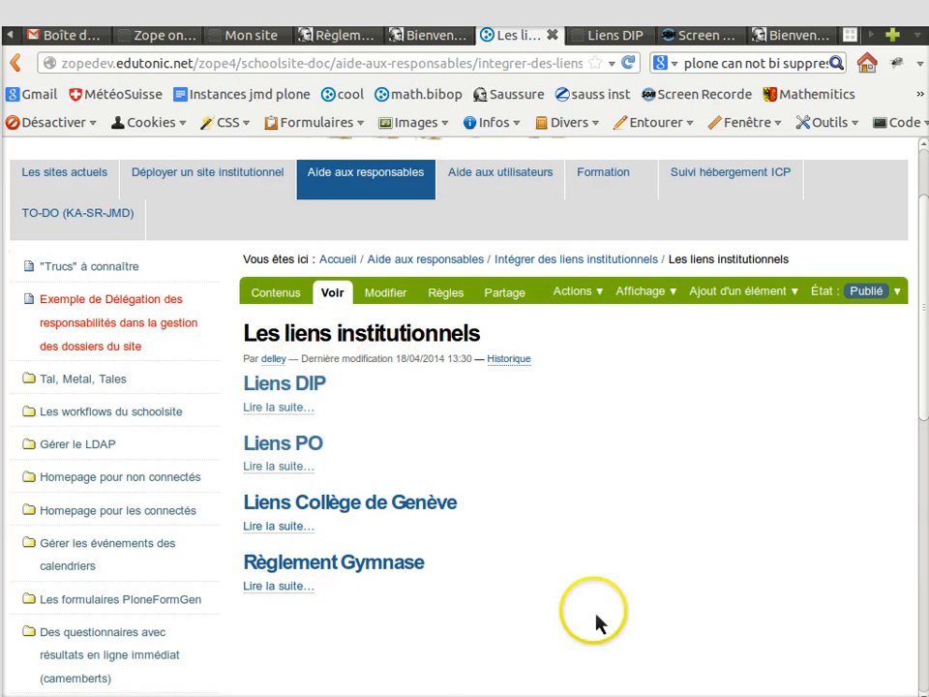
{"action": "left_click", "coordinate": [641, 551]}
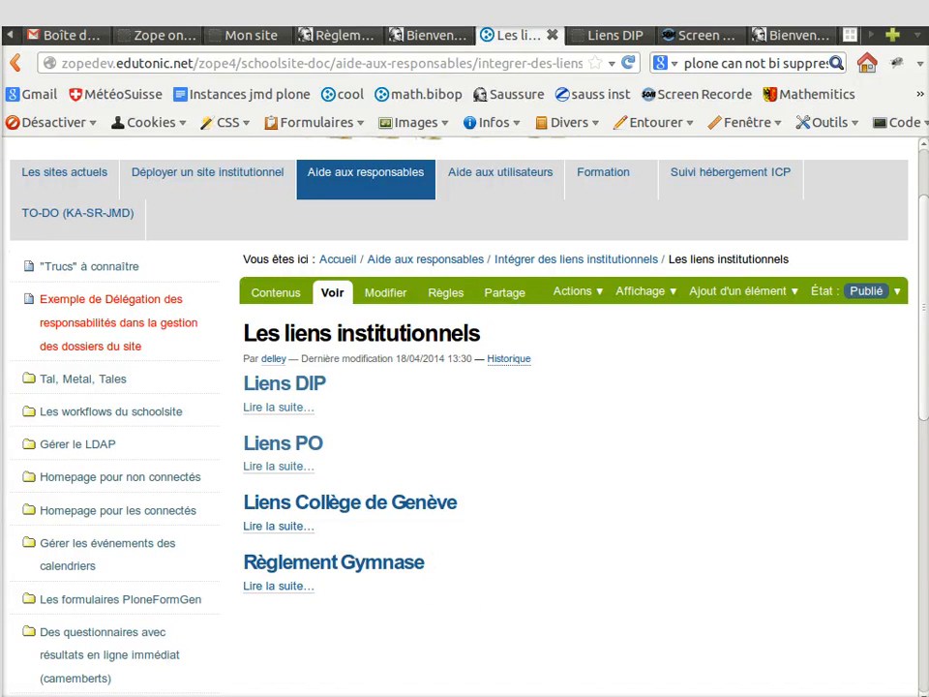